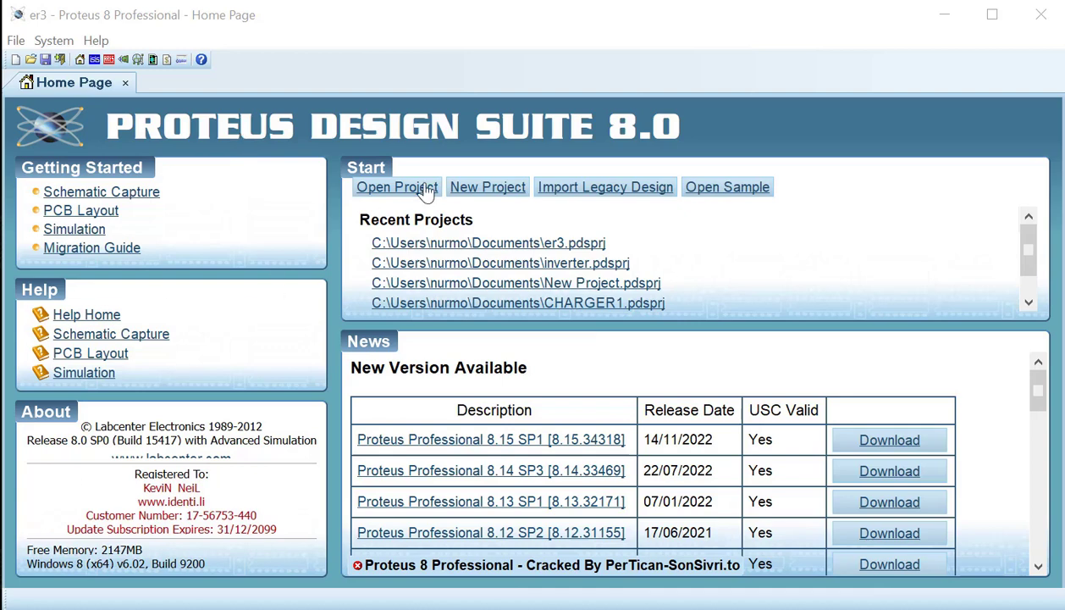
# - Open a blank schematic in place of the home page and add the centre-tapped transformer TRAN-2P3S to the device list
pyautogui.click(125, 82)
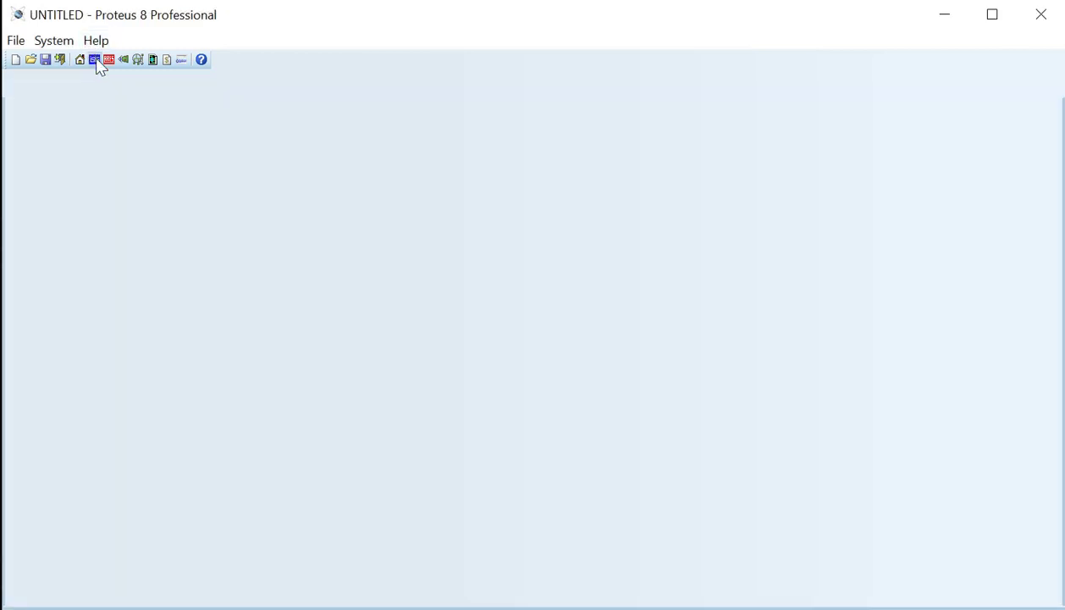
pyautogui.click(96, 61)
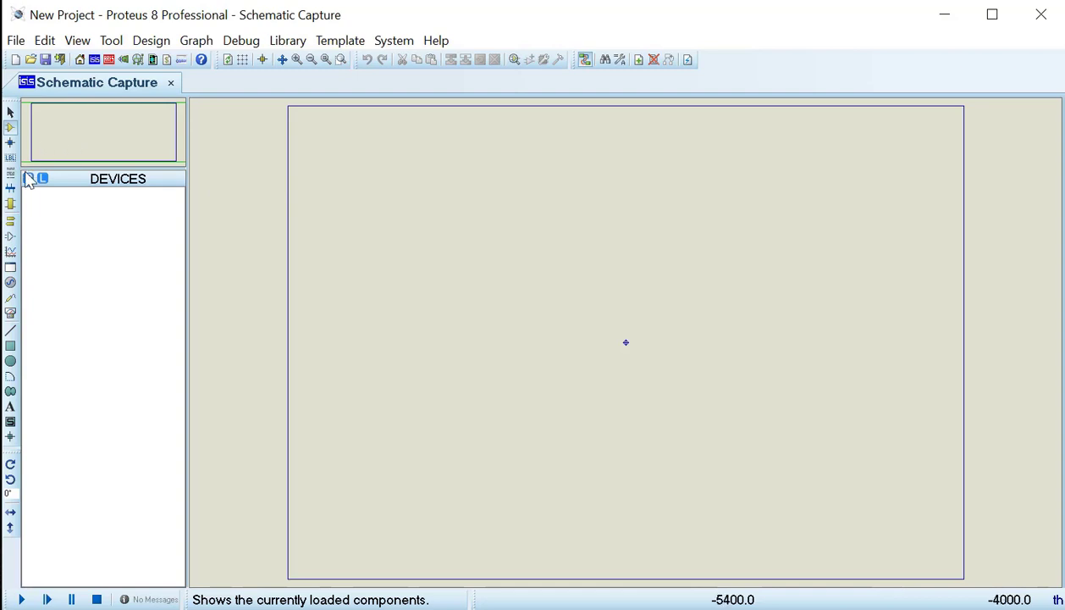
pyautogui.click(28, 179)
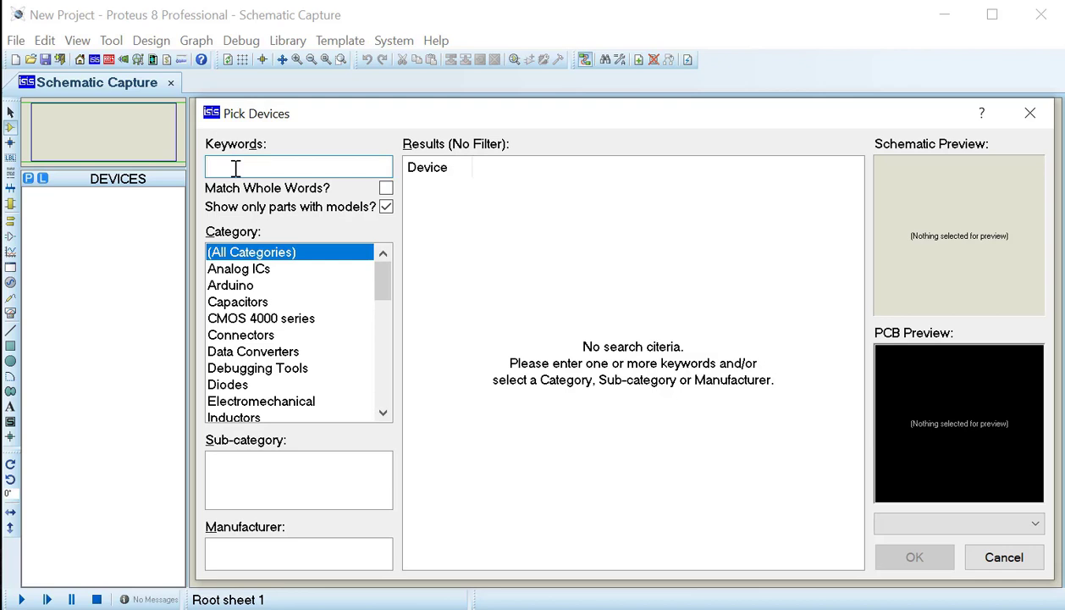
pyautogui.write('2s')
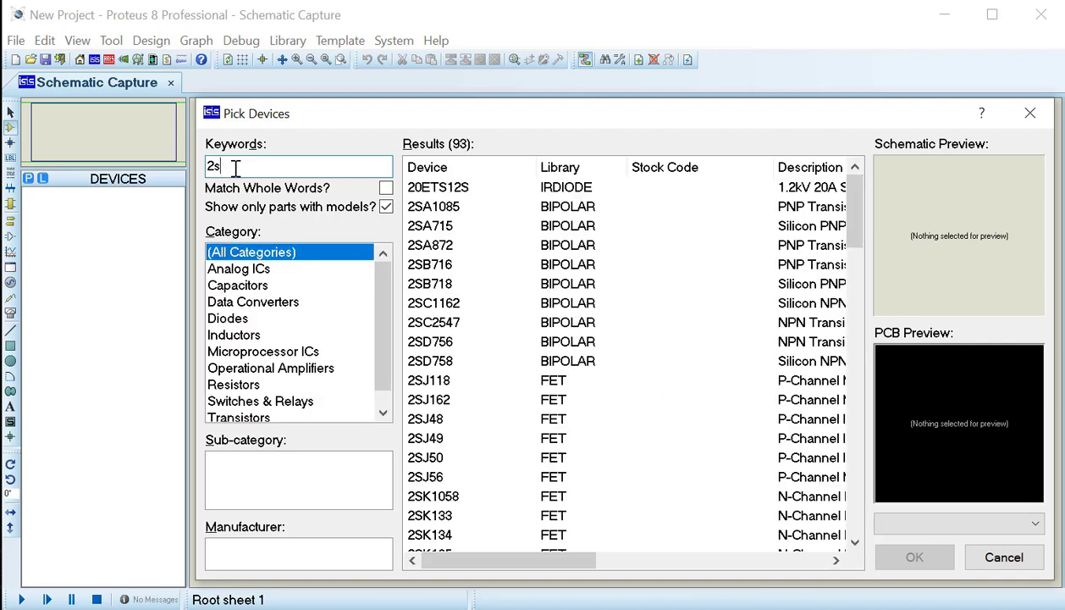
pyautogui.write('t')
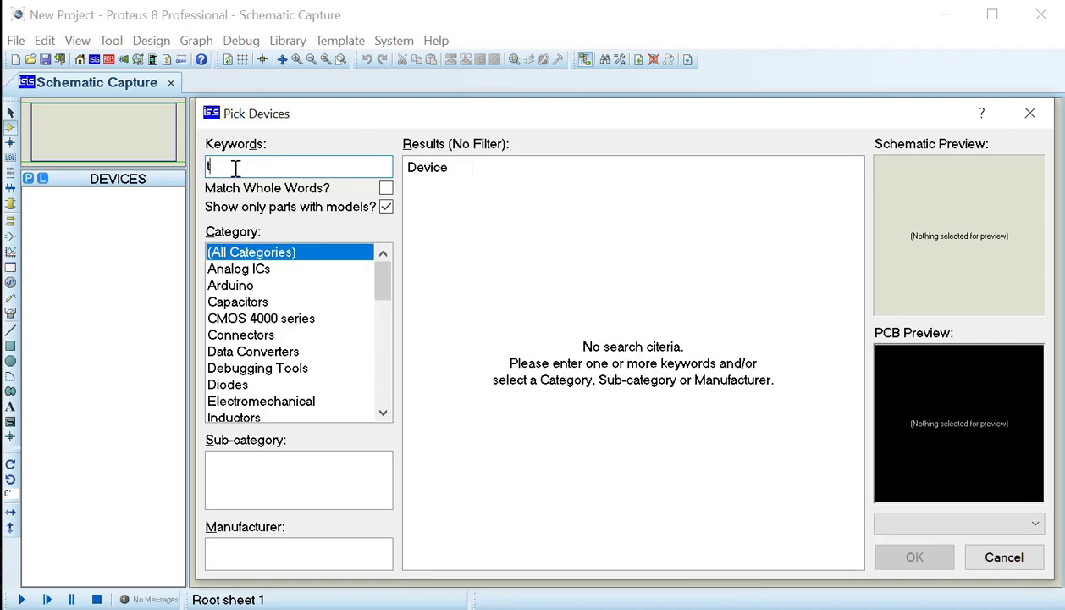
pyautogui.write('ransformw')
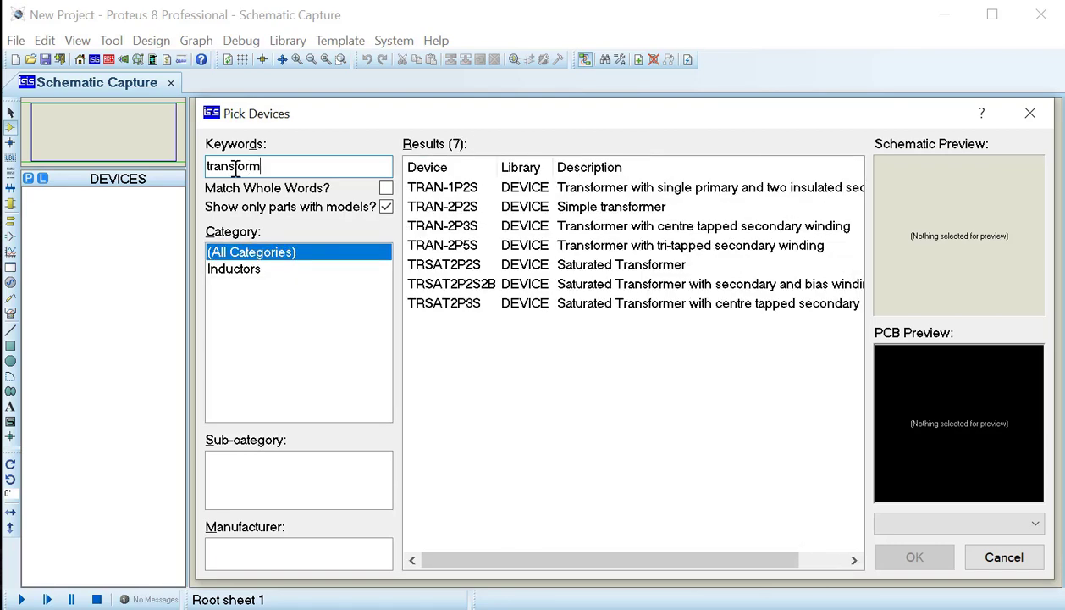
pyautogui.press('BackSpace')
pyautogui.click(636, 209)
pyautogui.click(654, 191)
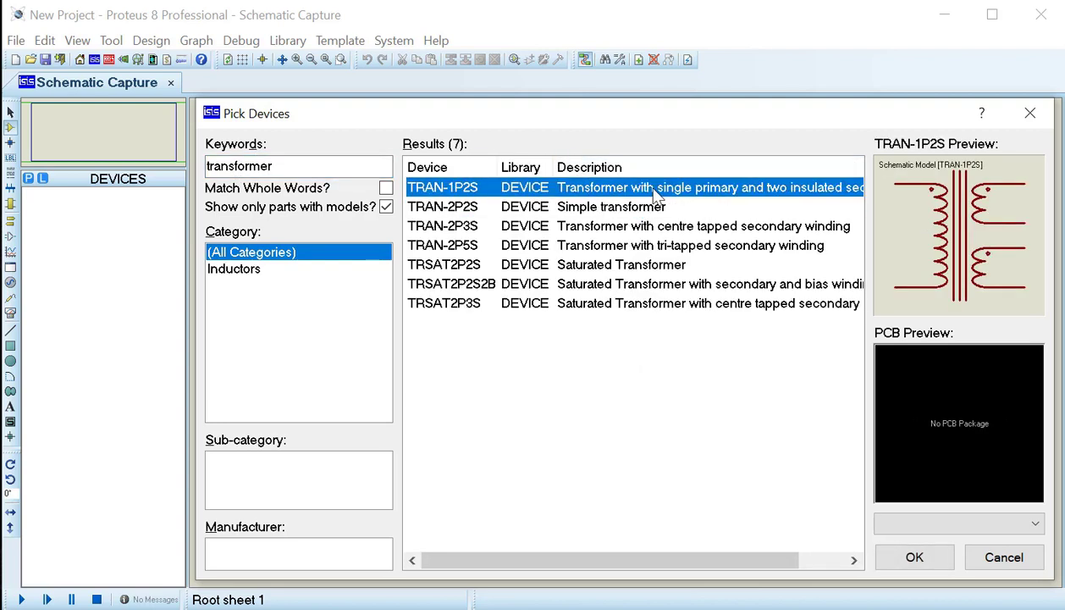
pyautogui.click(653, 227)
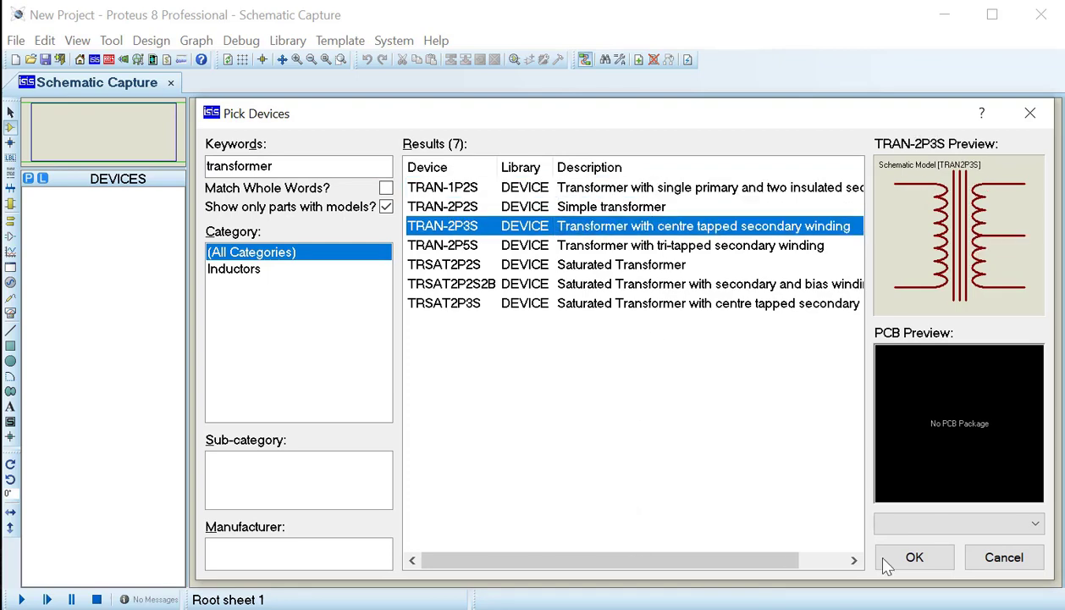
pyautogui.click(914, 559)
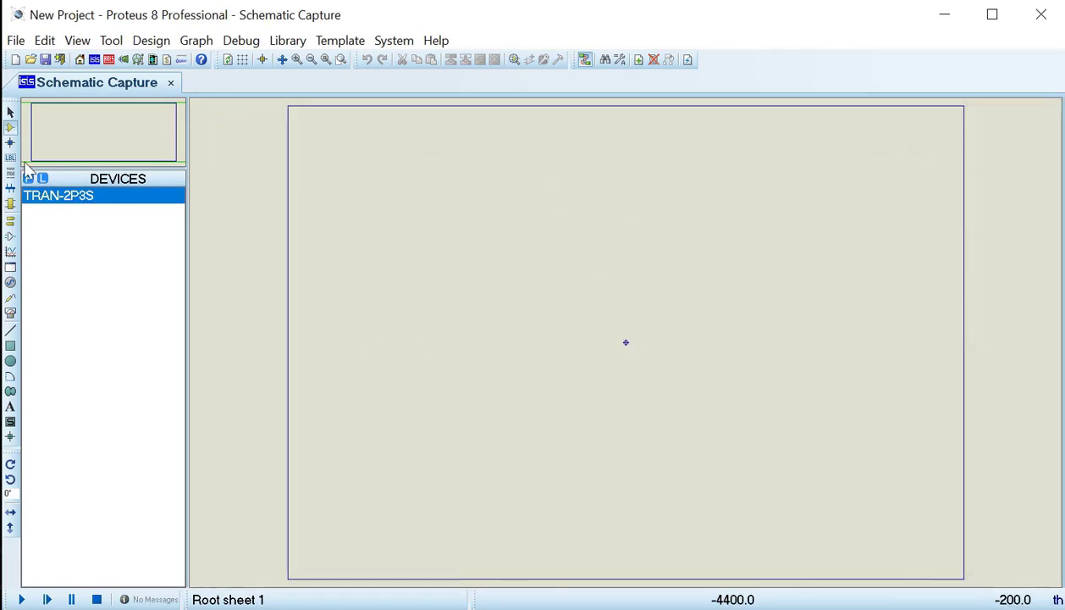
# - Search the parts library for "ac source" and add the ALTERNATOR animated AC voltage source to the device list
pyautogui.click(29, 180)
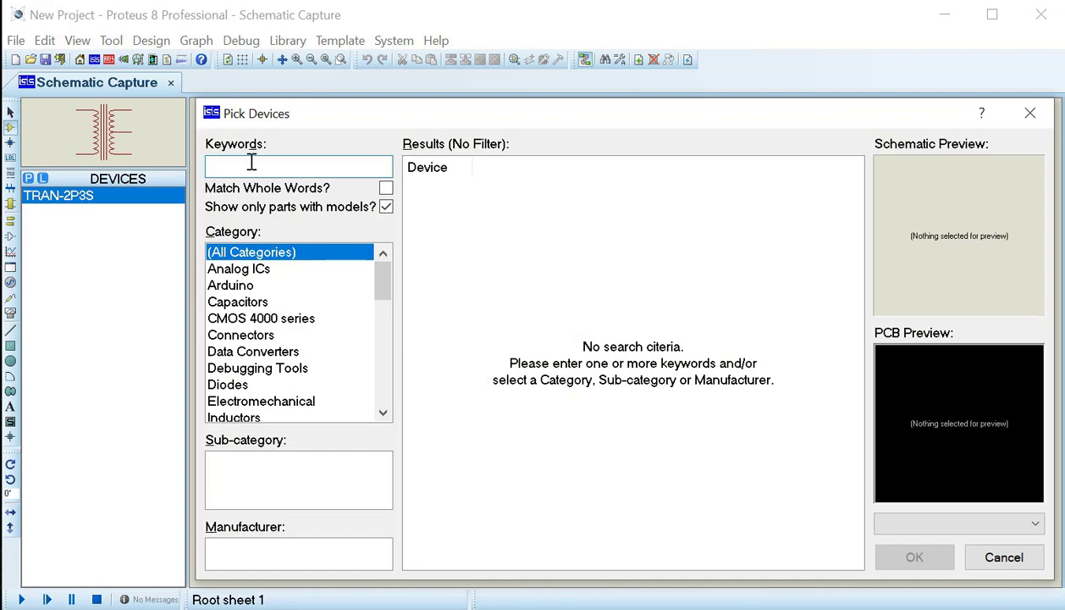
pyautogui.write('ac so')
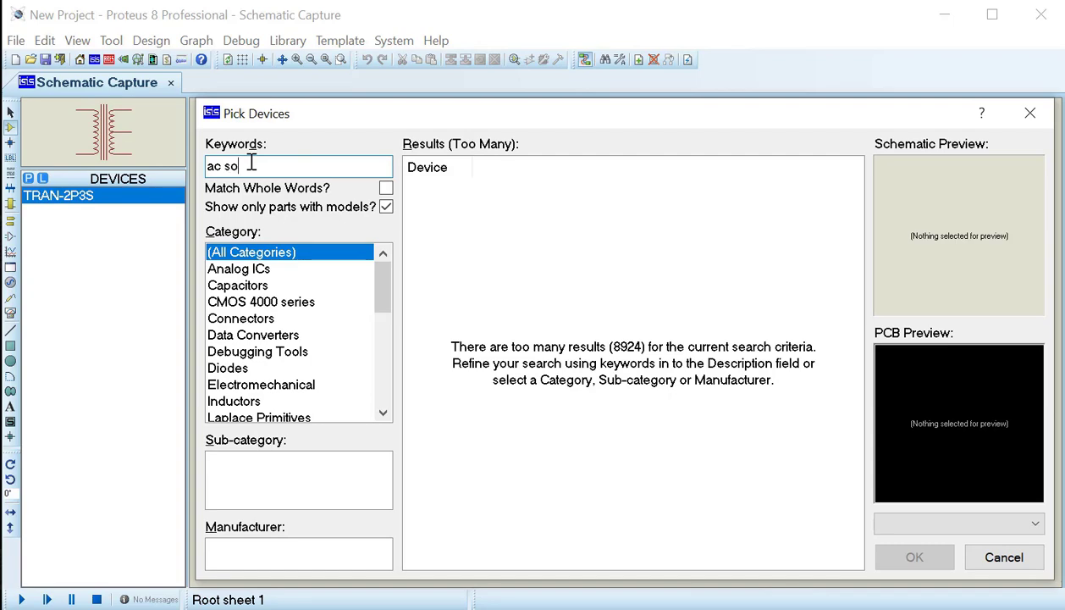
pyautogui.write('urce')
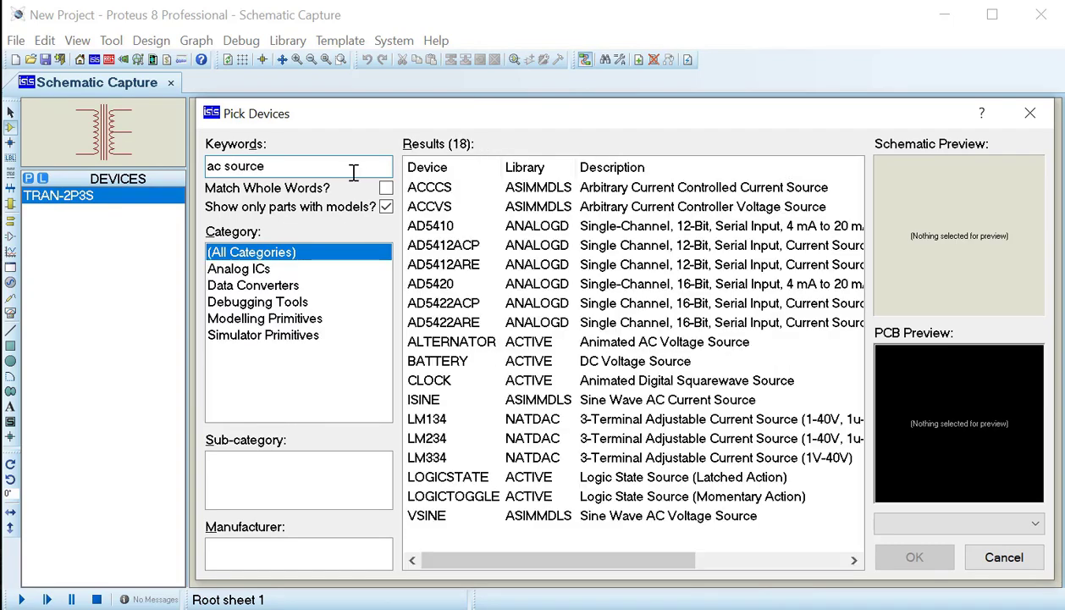
pyautogui.click(576, 345)
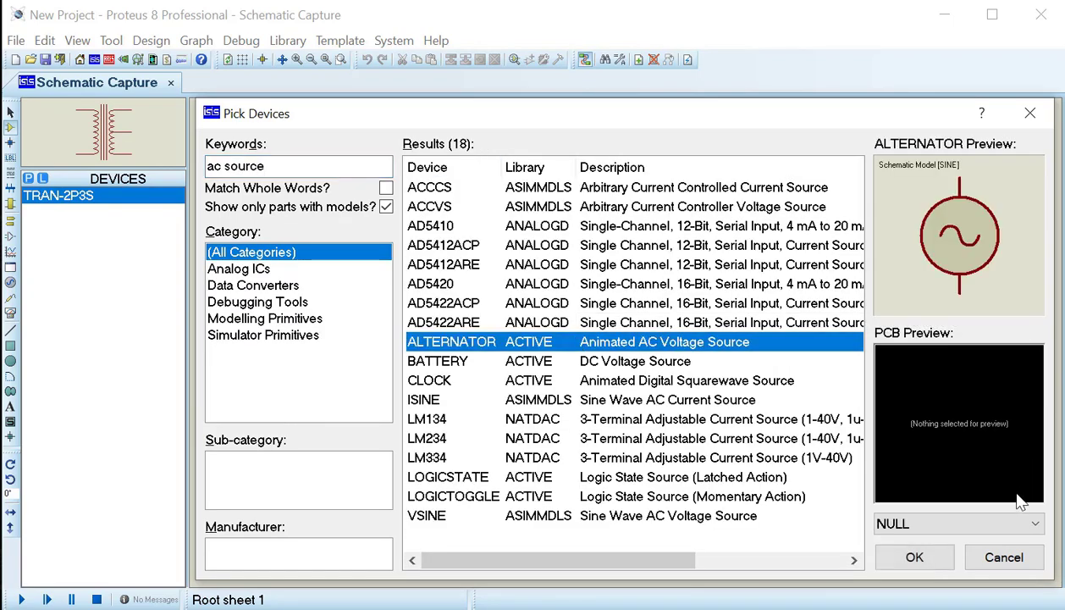
pyautogui.click(921, 559)
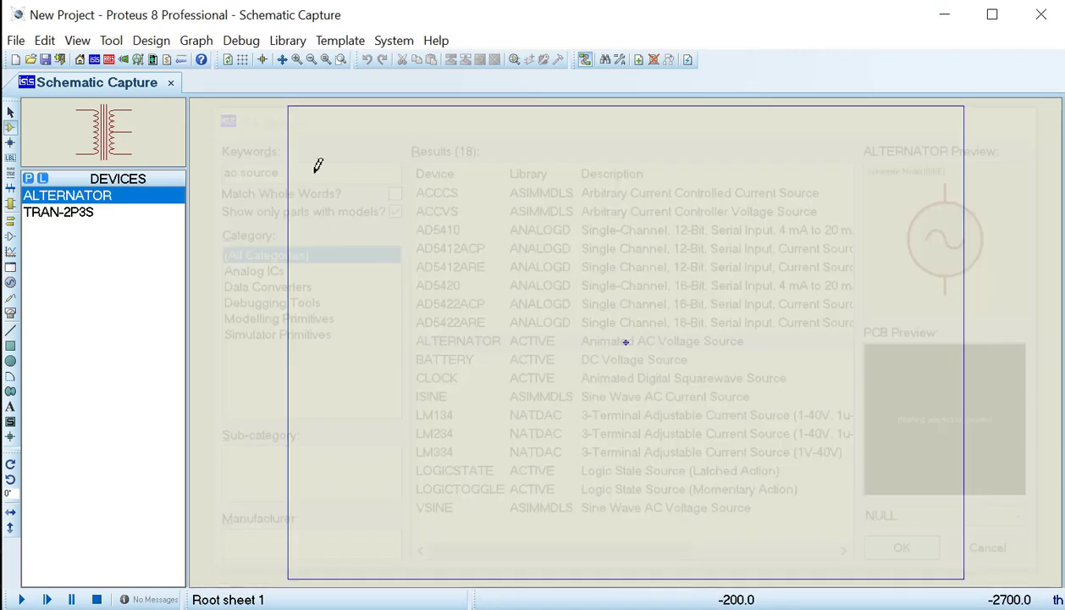
# - Search the parts library for "rectifier" and add the 2W04G single-phase bridge rectifier (400V, 2A) to the device list
pyautogui.click(28, 178)
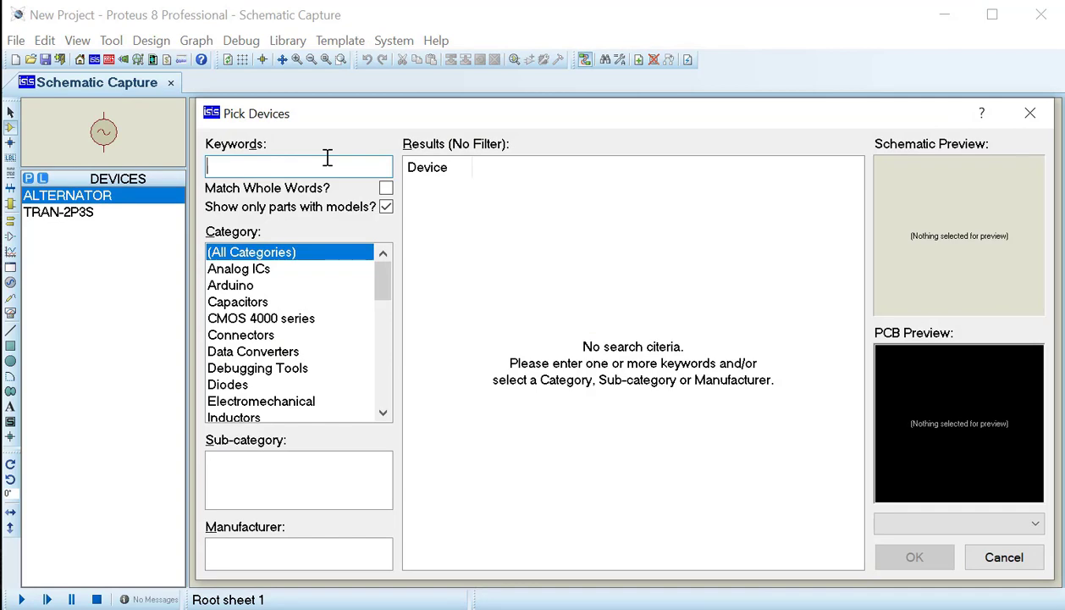
pyautogui.write('rec')
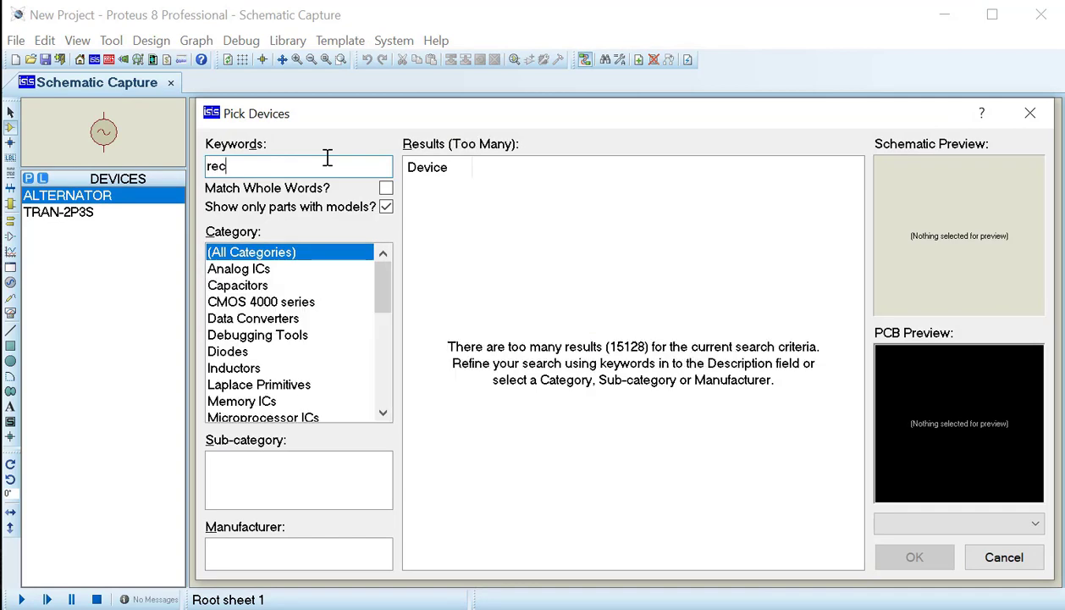
pyautogui.write('tifier')
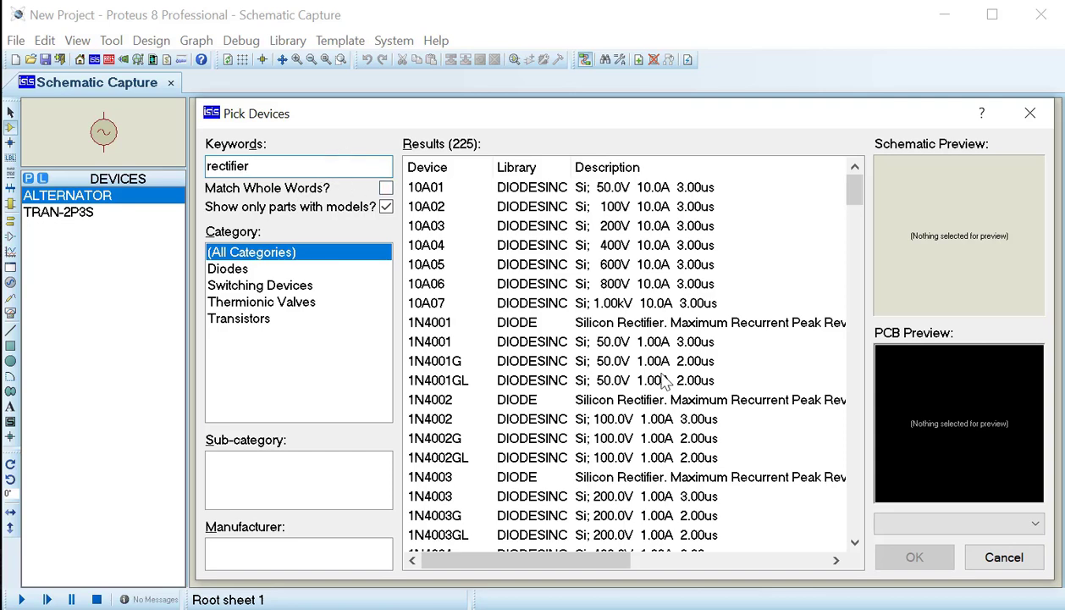
pyautogui.scroll(-14, 652, 373)
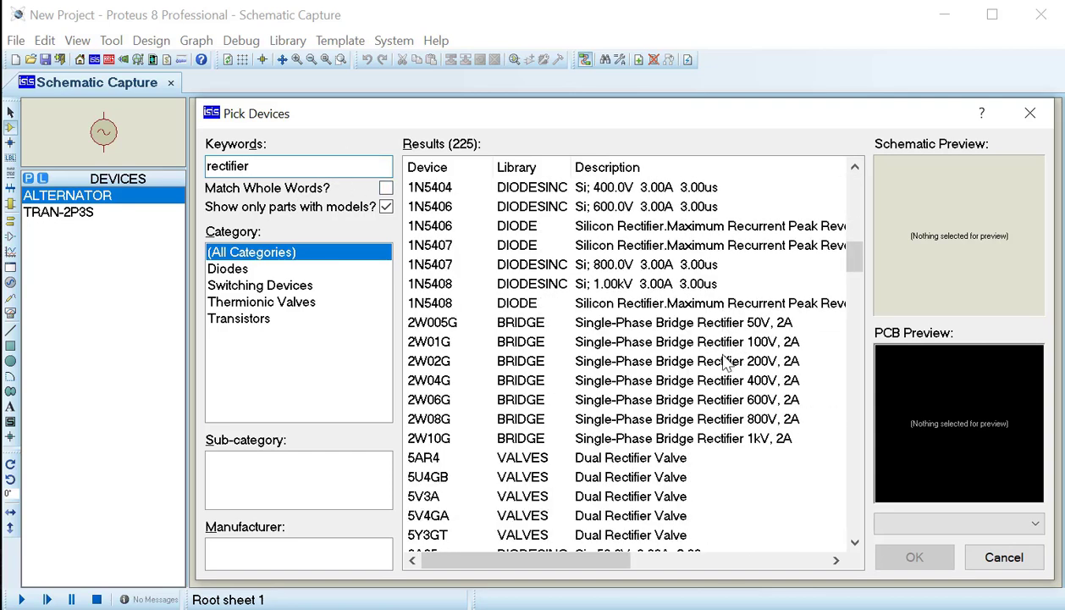
pyautogui.click(718, 381)
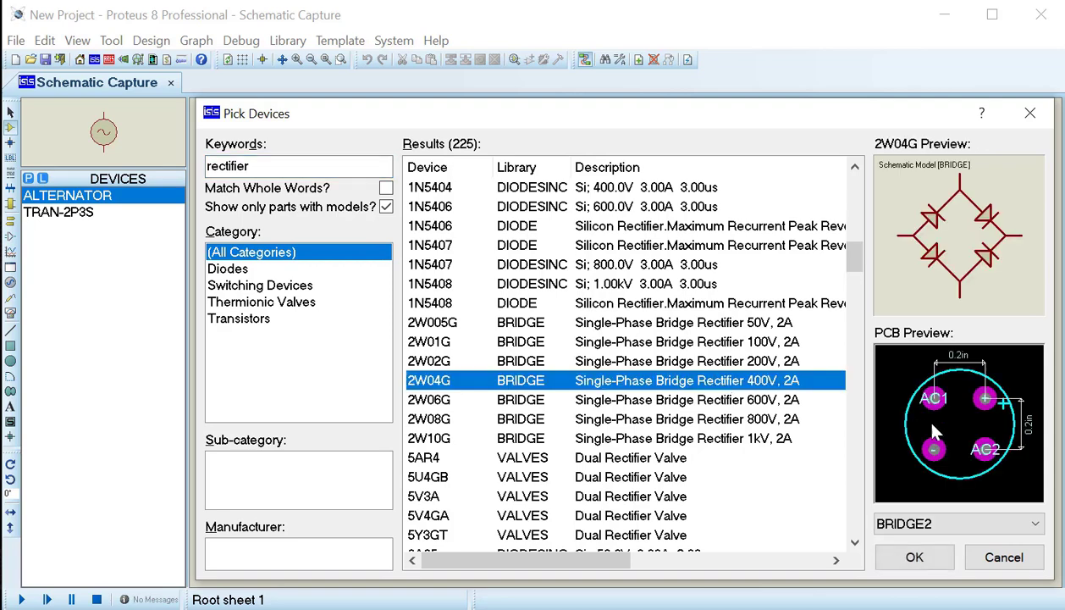
pyautogui.click(921, 557)
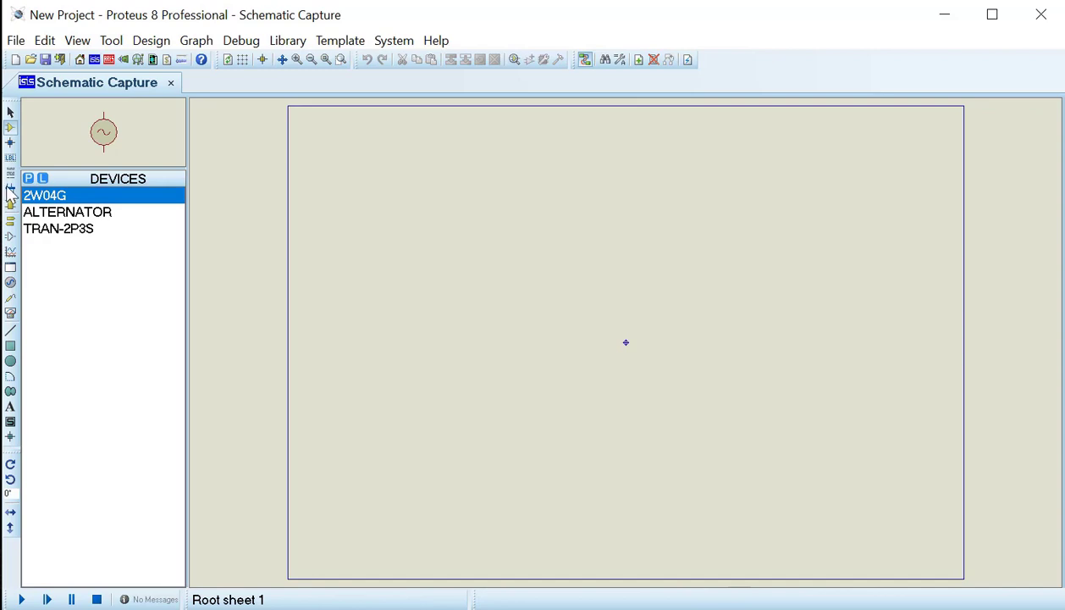
# - Search the parts library for "capacitor" and add the ASIMMDLS capacitor primitive to the device list
pyautogui.click(29, 174)
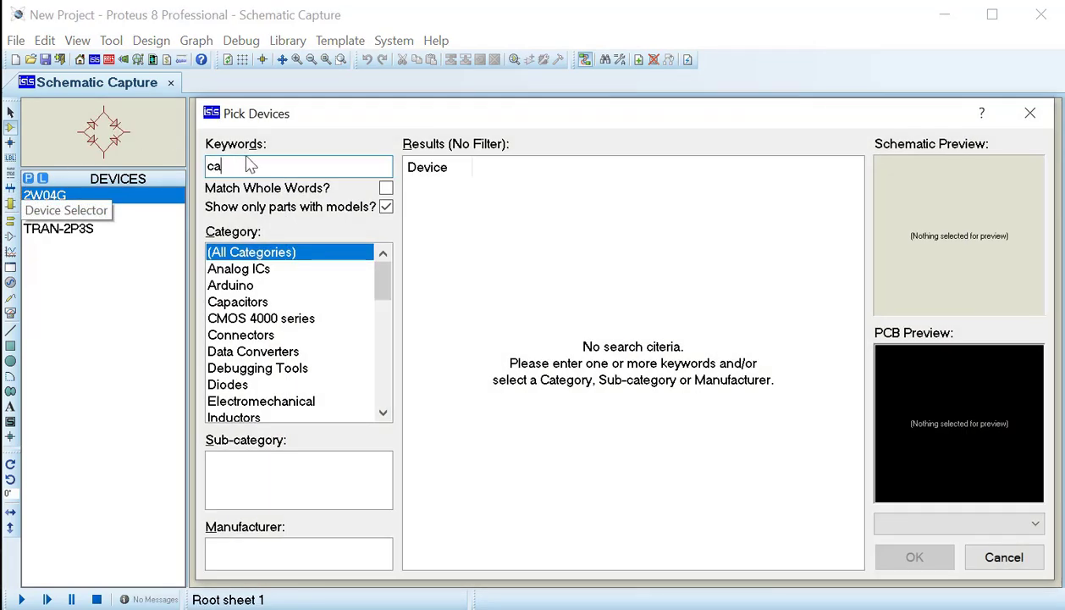
pyautogui.write('paci')
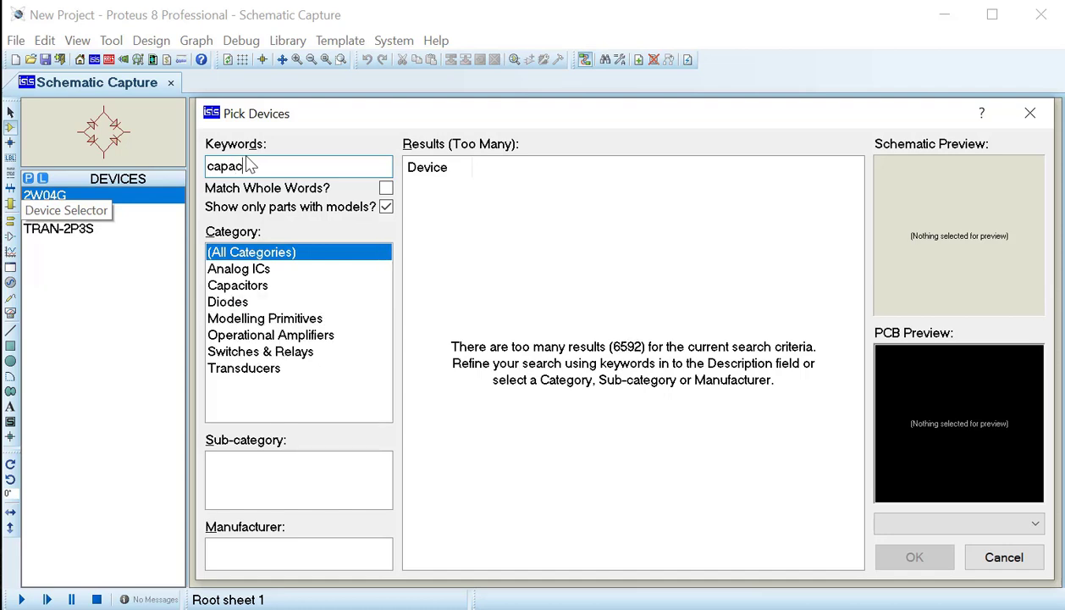
pyautogui.write('tor')
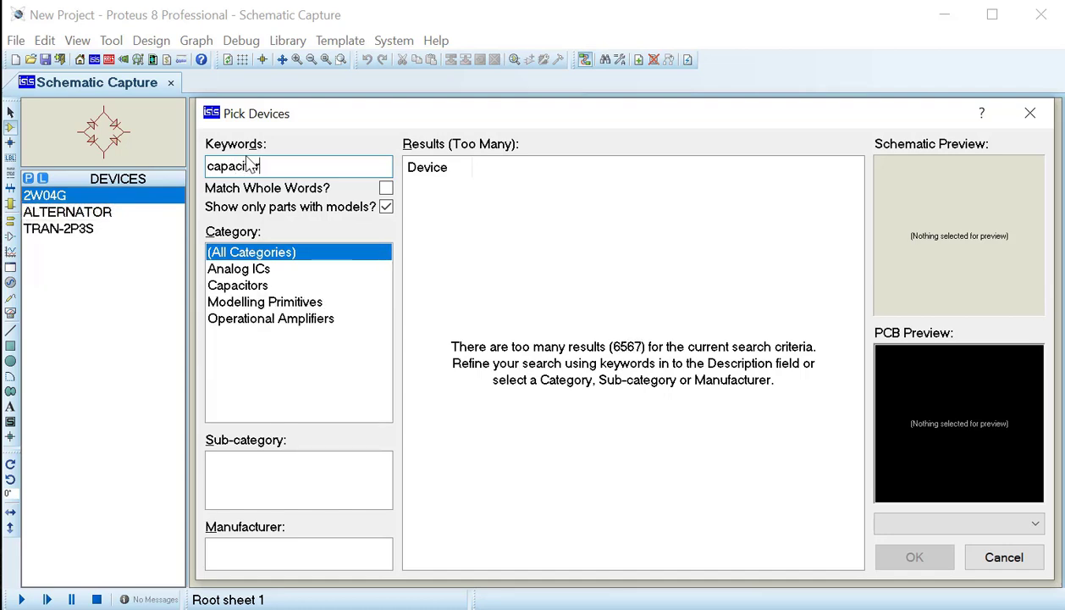
pyautogui.doubleClick(698, 191)
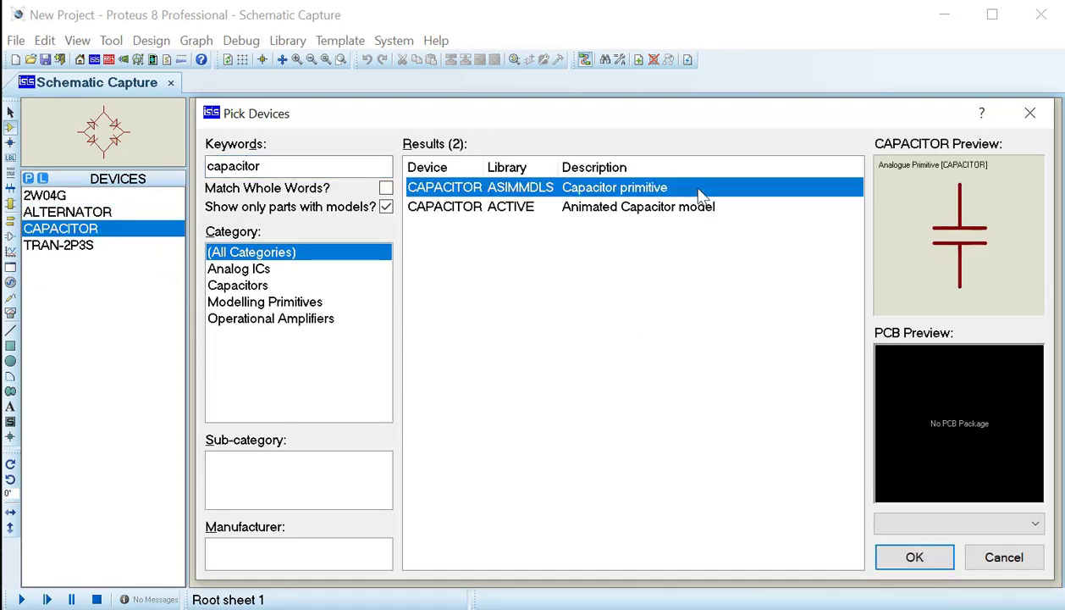
pyautogui.click(914, 557)
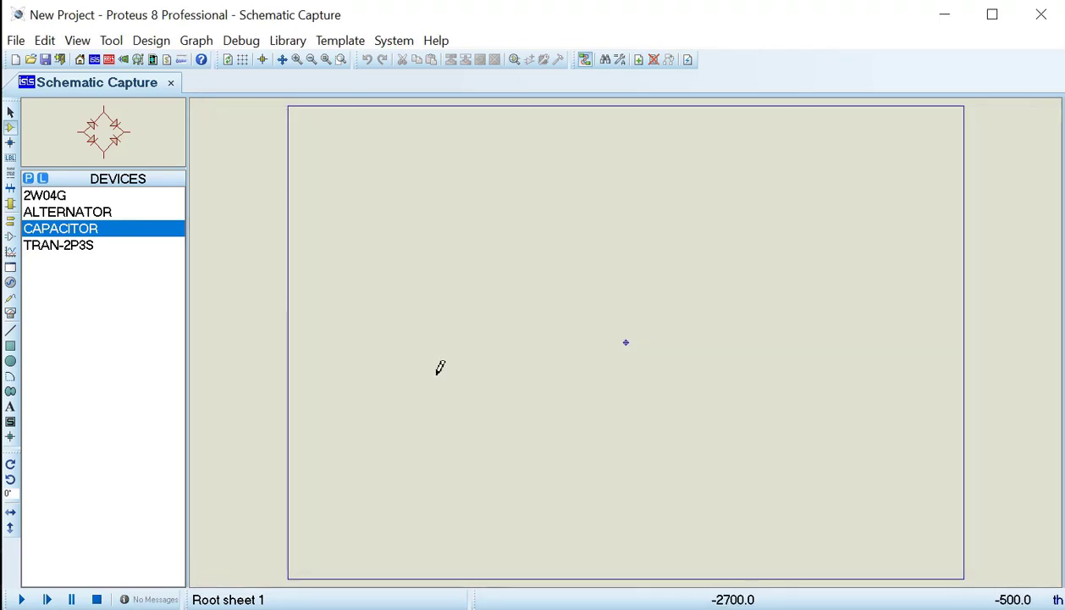
# - Search the parts library for "7805" and add the 7805 5V fixed 1A positive regulator to the device list
pyautogui.click(30, 179)
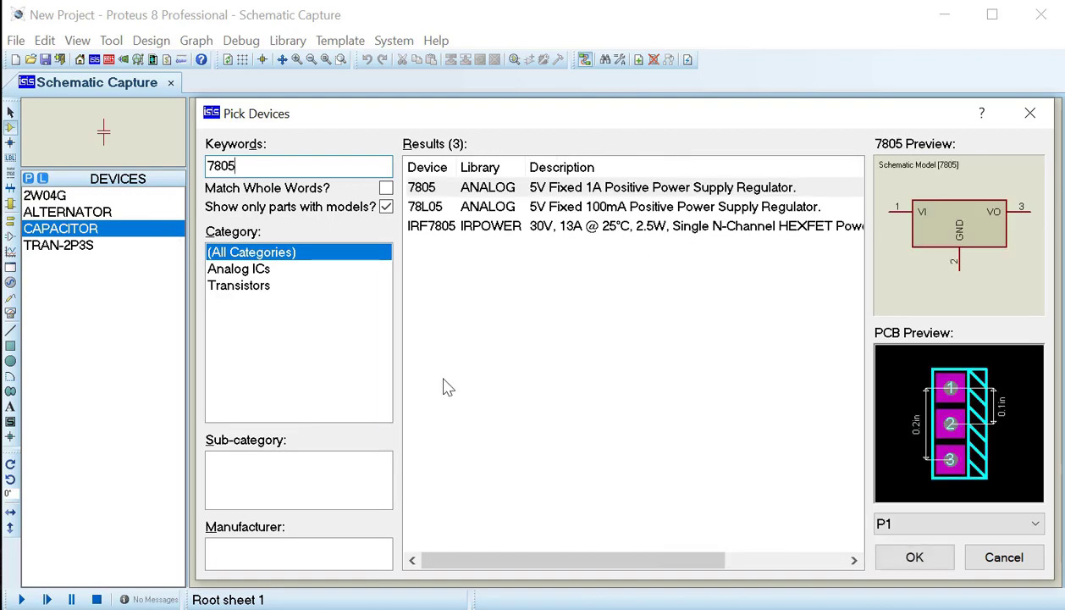
pyautogui.doubleClick(625, 186)
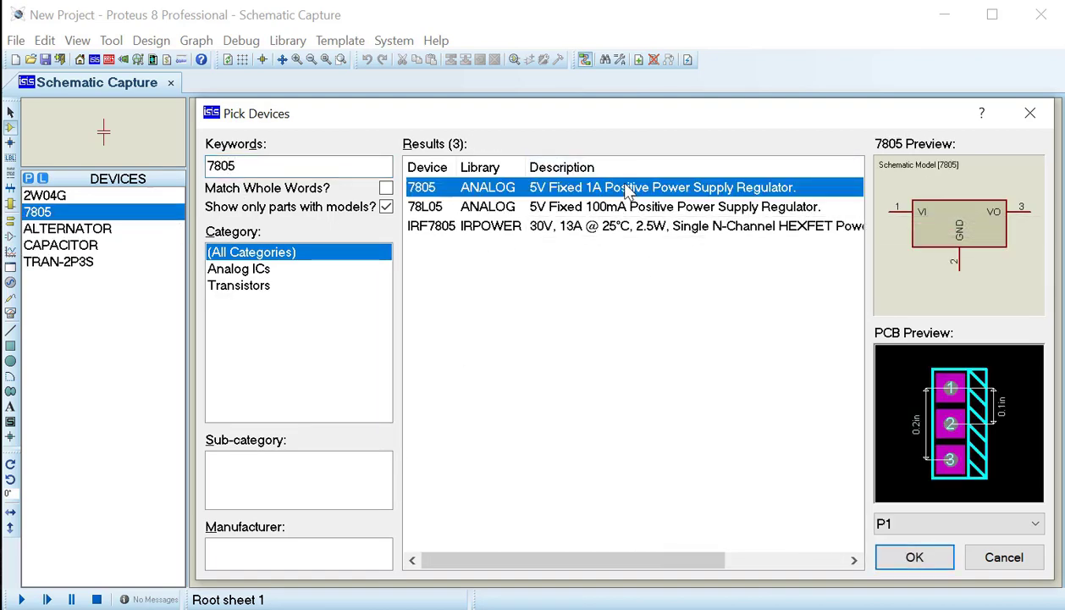
pyautogui.click(932, 559)
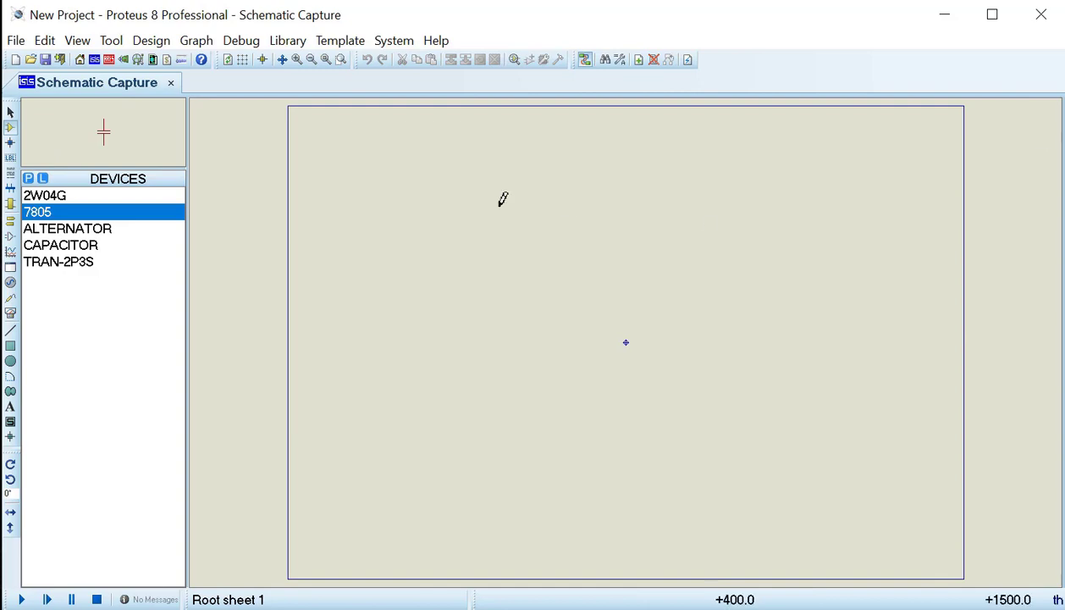
# - Place the TRAN-2P3S transformer on the schematic sheet, to the left of the sheet's centre
pyautogui.click(73, 196)
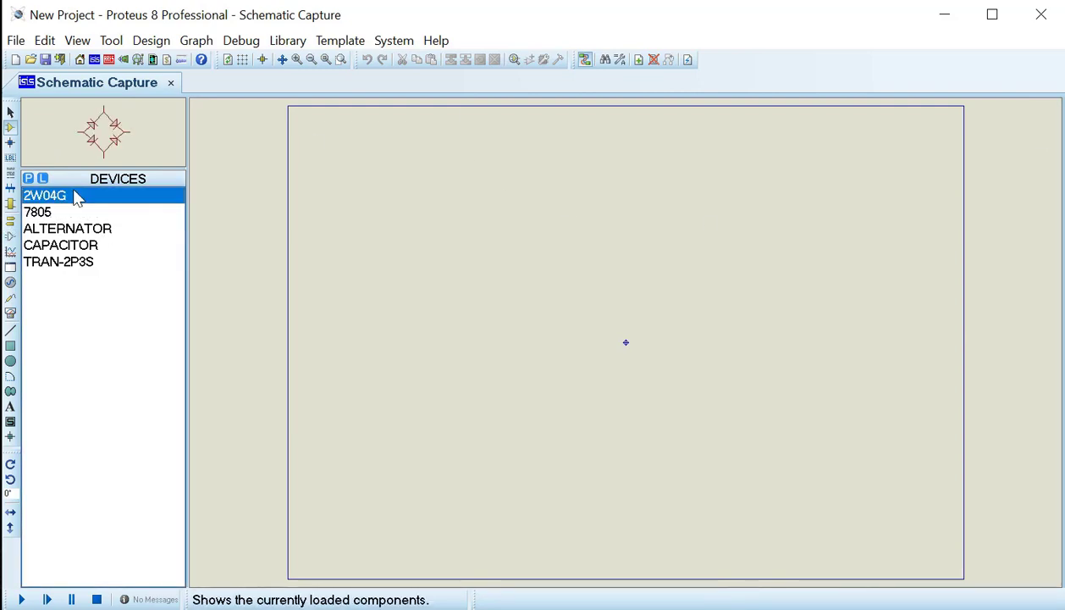
pyautogui.doubleClick(85, 264)
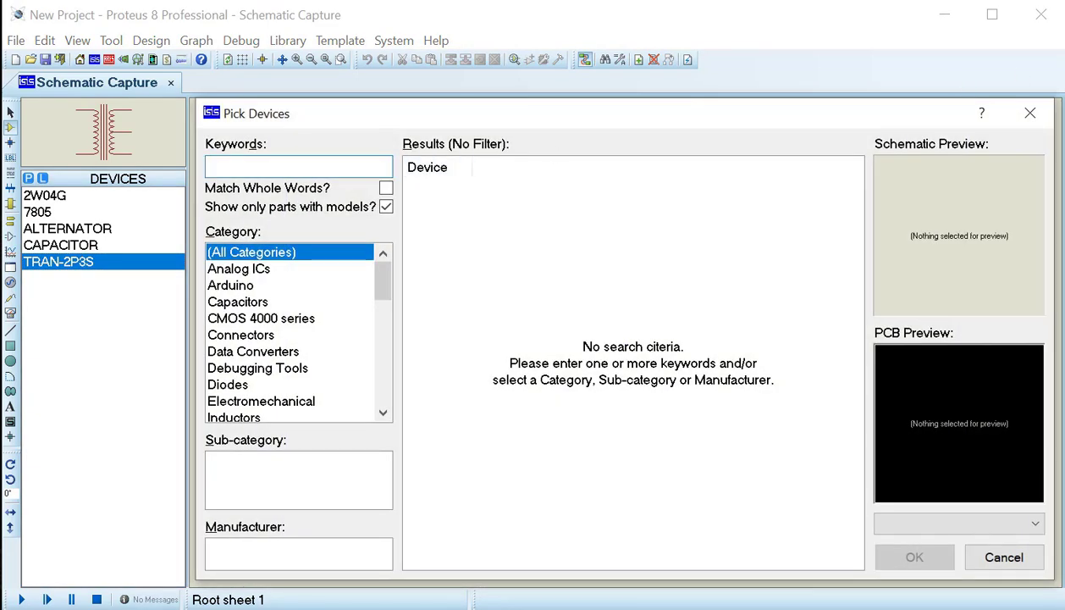
pyautogui.click(1037, 115)
pyautogui.click(376, 258)
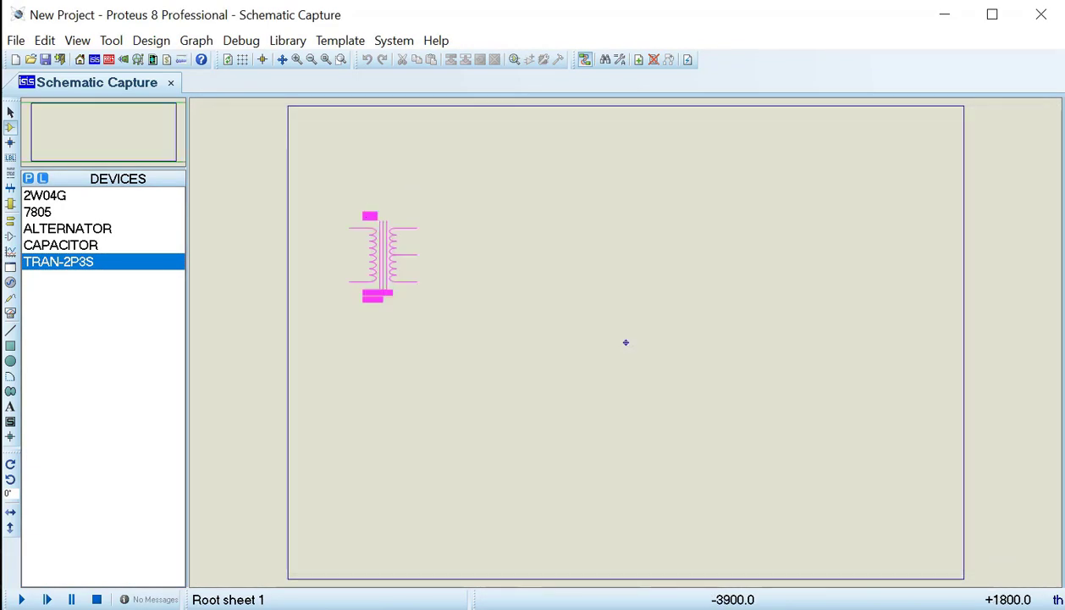
pyautogui.click(478, 301)
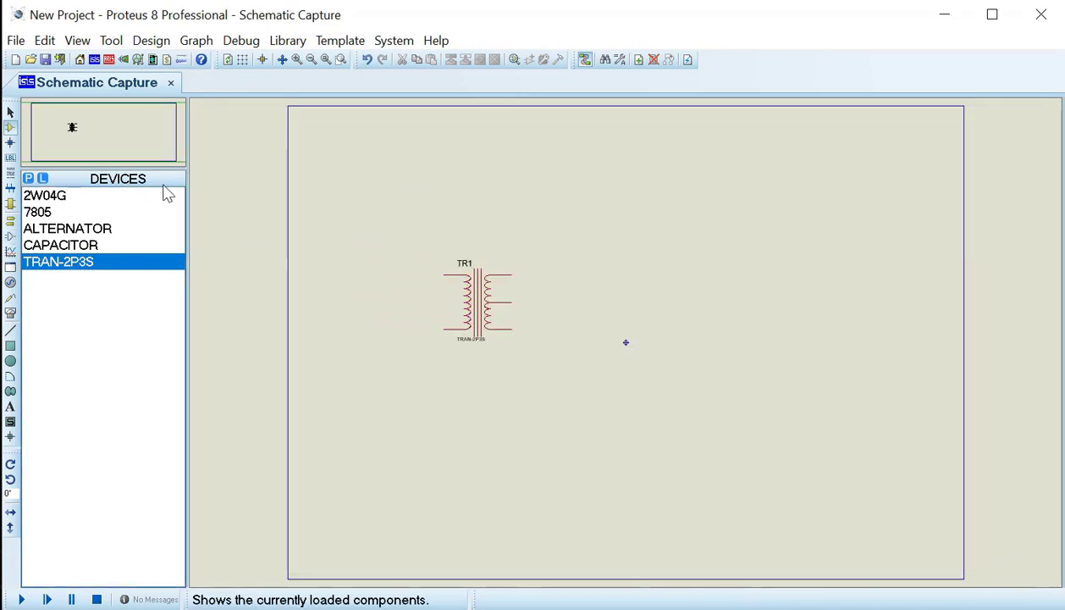
# - Place the 2W04G bridge rectifier to the right of the transformer, level with its centre tap
pyautogui.click(39, 196)
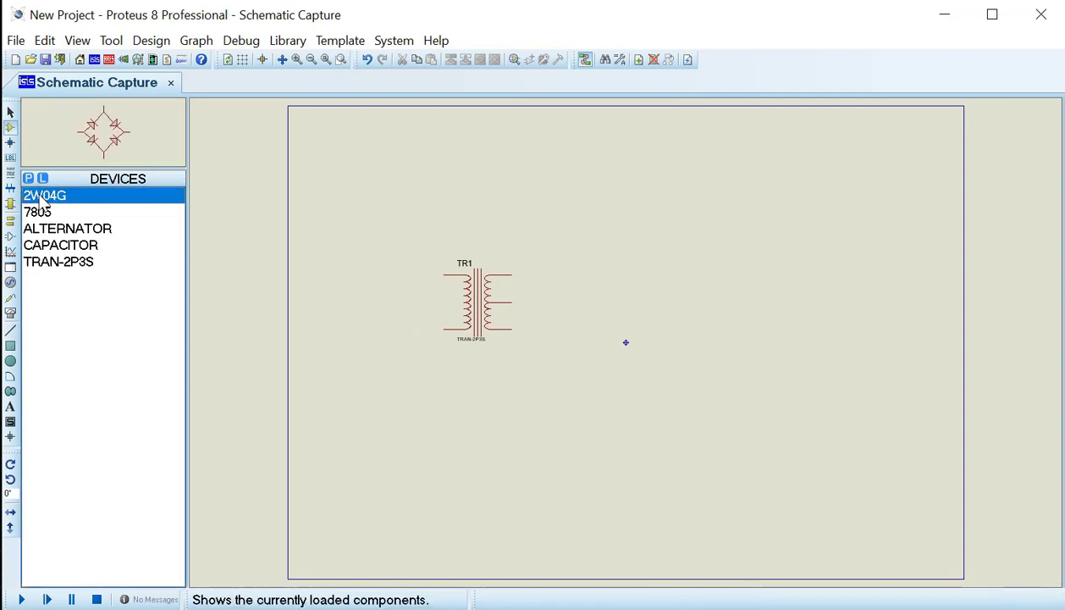
pyautogui.click(624, 290)
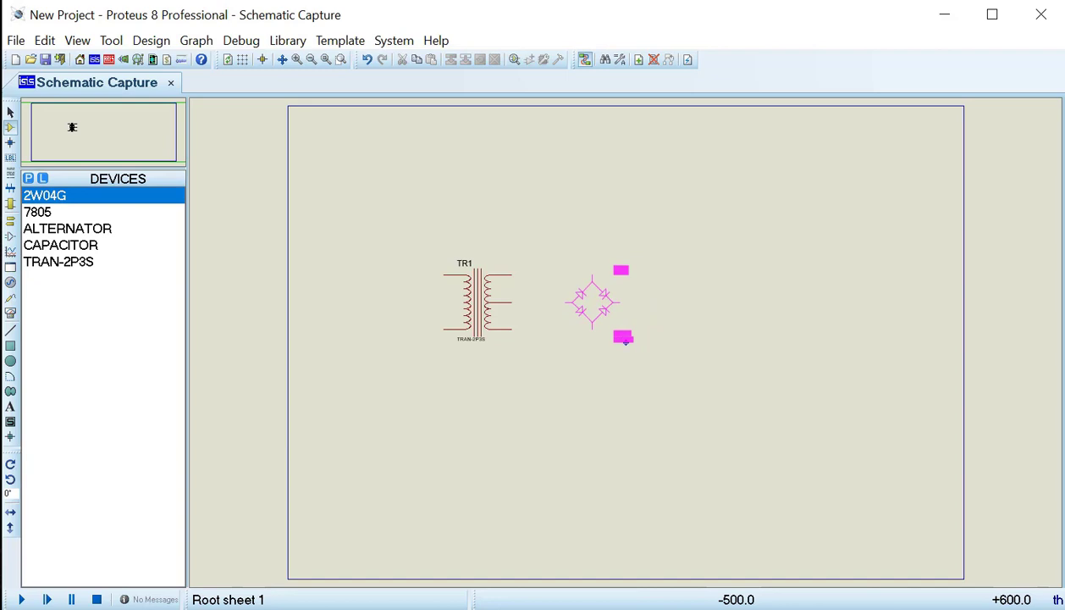
pyautogui.click(593, 307)
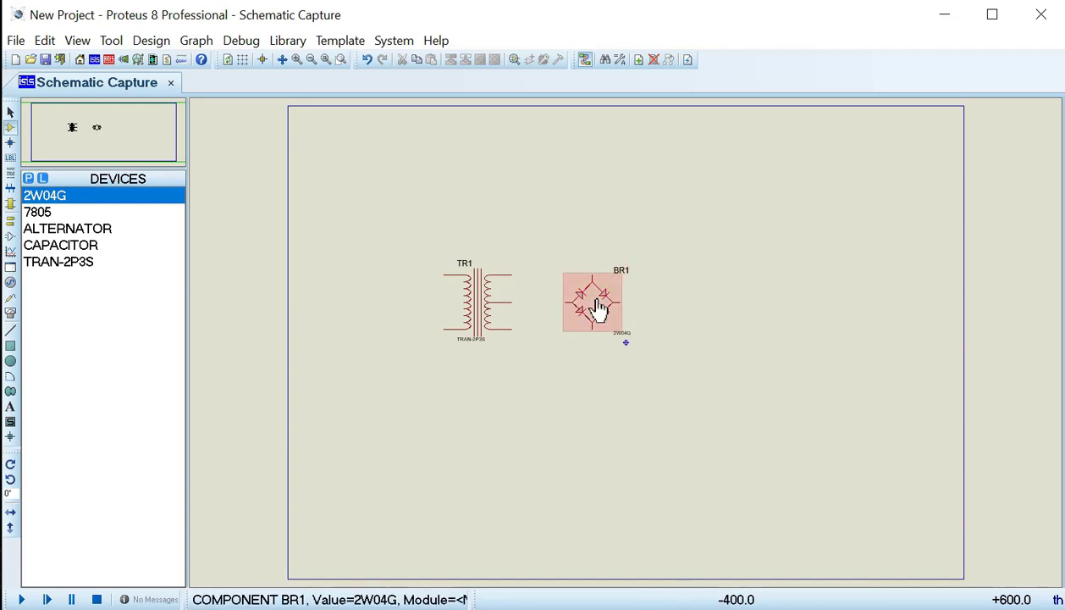
# - Move the bridge rectifier slightly closer to the transformer, keeping it level with the centre tap
pyautogui.click(594, 308)
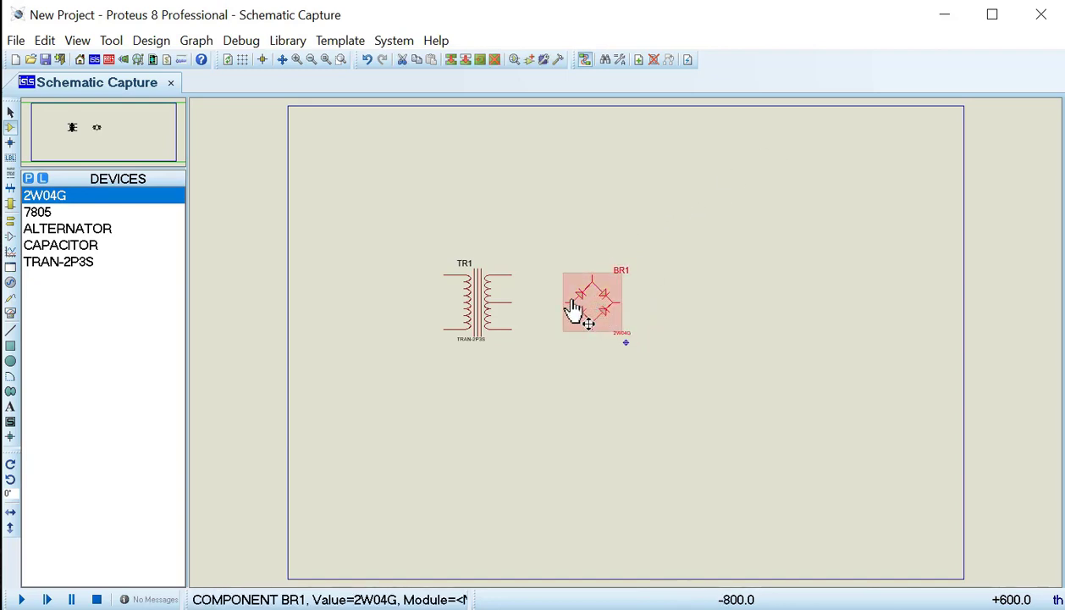
pyautogui.moveTo(573, 310); pyautogui.dragTo(553, 310)
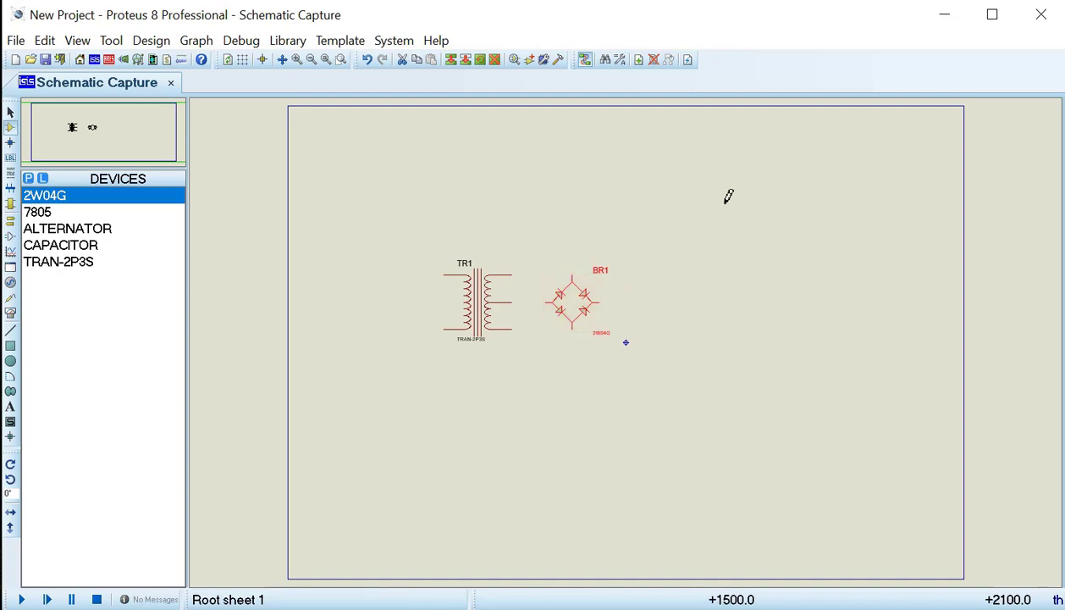
# - Place the 7805 regulator on the schematic to the right of the bridge rectifier, leaving room between them
pyautogui.scroll(1, 728, 196)
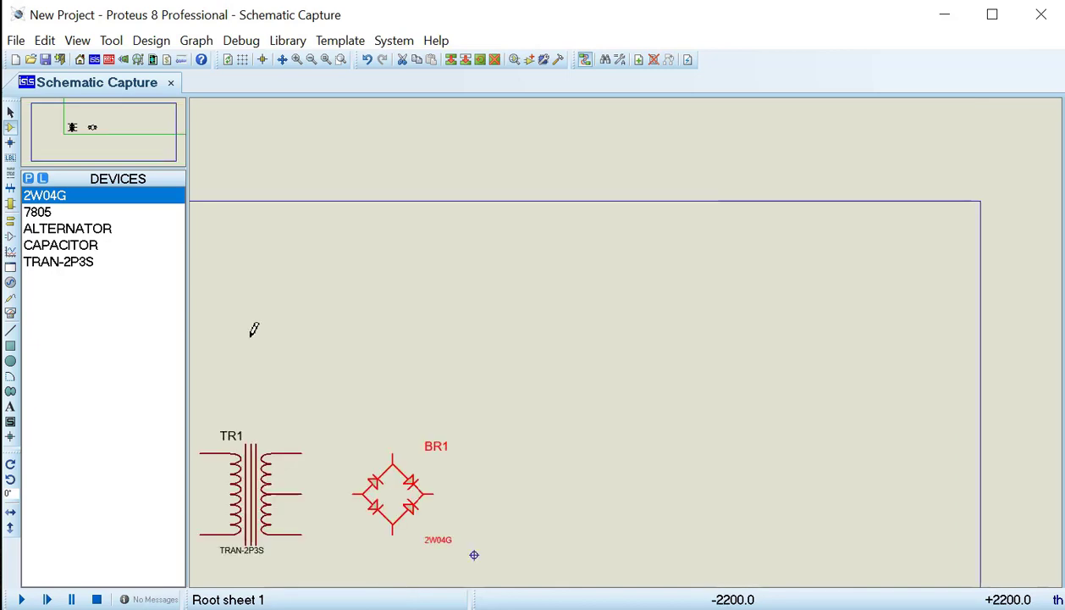
pyautogui.click(100, 129)
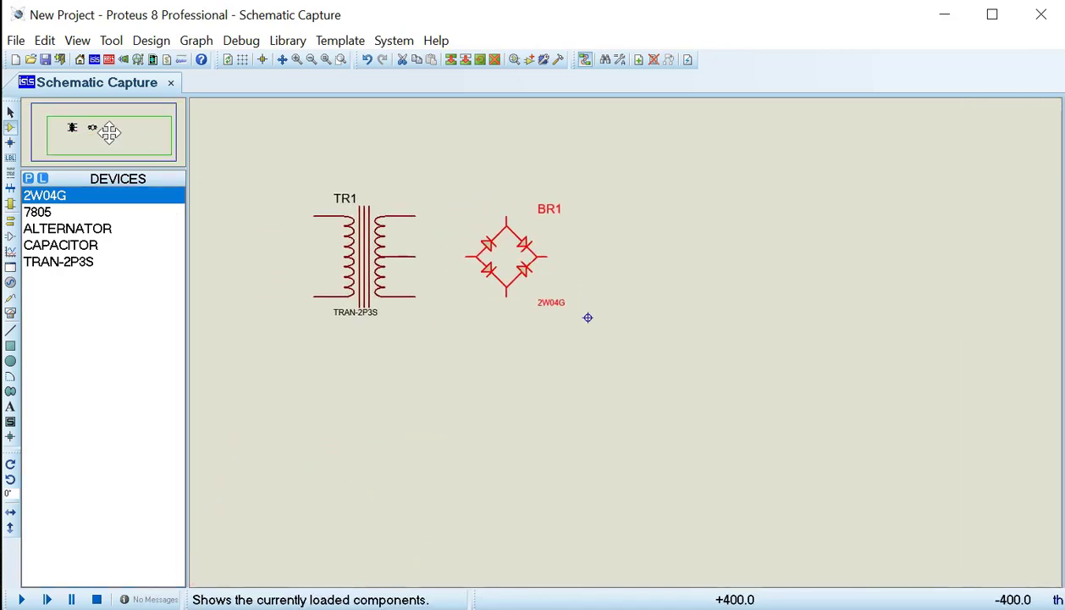
pyautogui.click(99, 130)
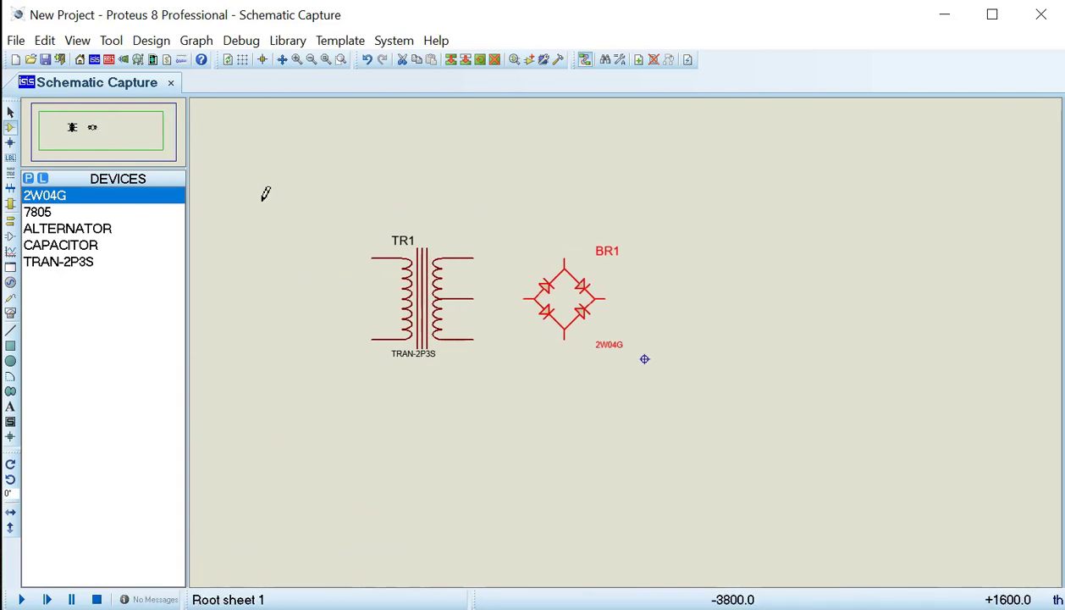
pyautogui.click(108, 213)
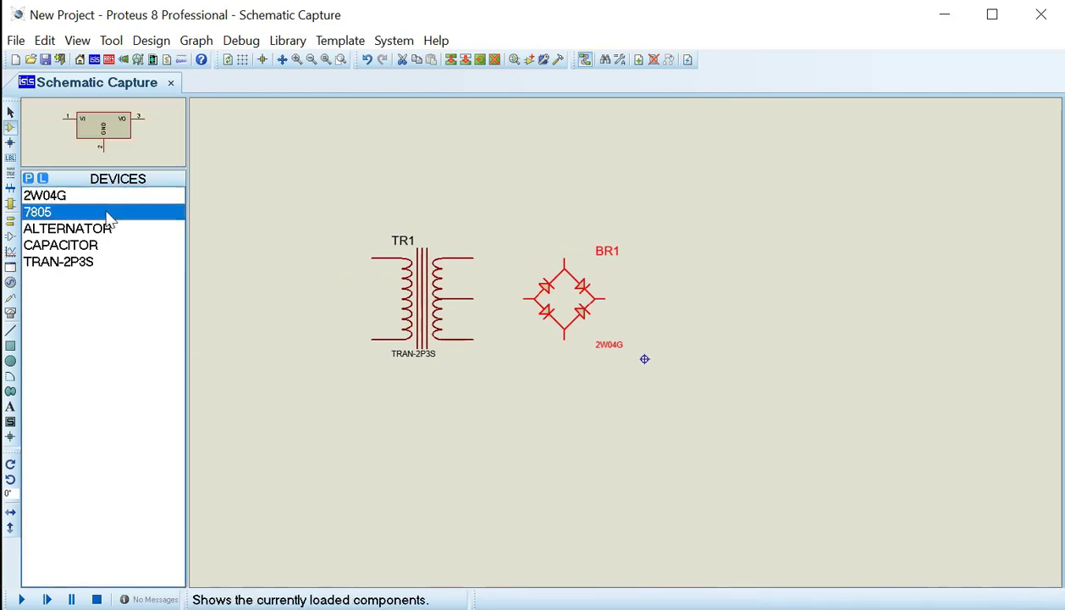
pyautogui.click(789, 251)
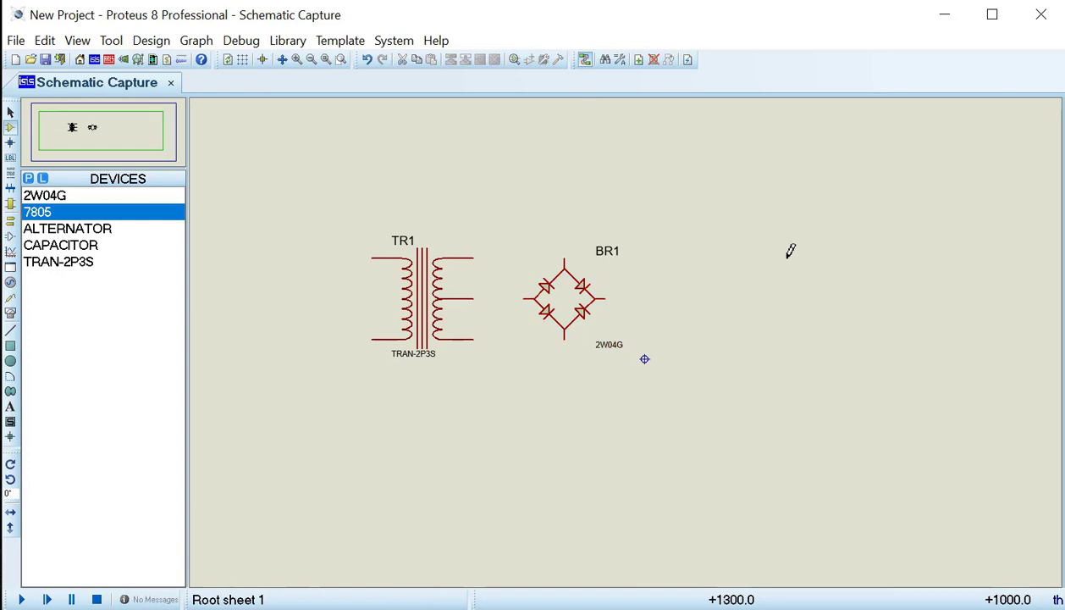
pyautogui.click(789, 279)
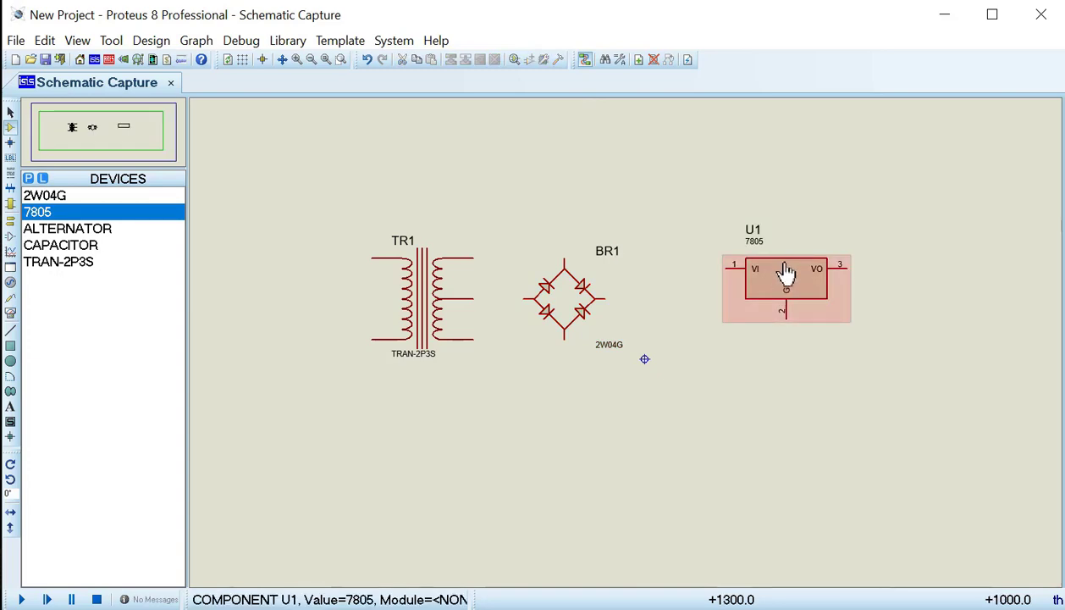
# - Place the ALTERNATOR AC source to the left of the transformer, midway between its two primary pins
pyautogui.click(107, 229)
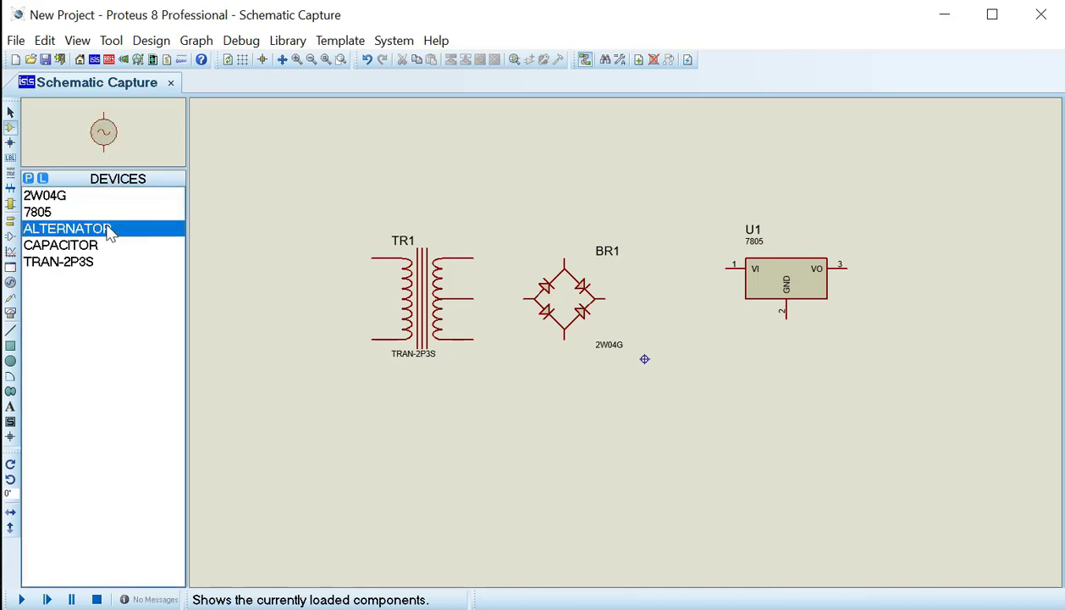
pyautogui.click(282, 315)
pyautogui.click(321, 298)
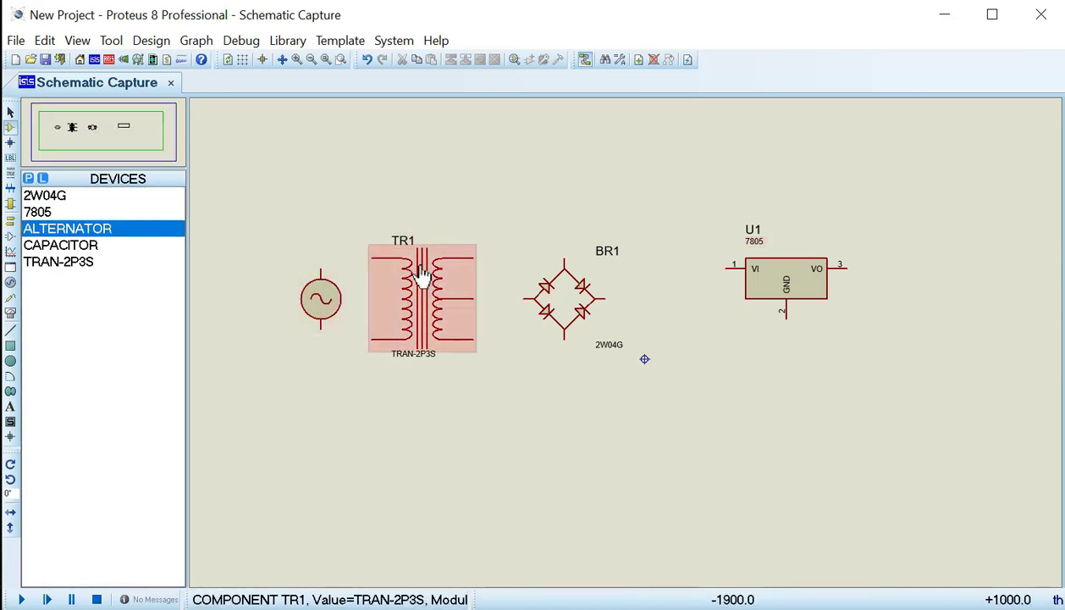
# - Wire the AC source's upper and lower terminals to the matching primary pins of the transformer
pyautogui.click(321, 267)
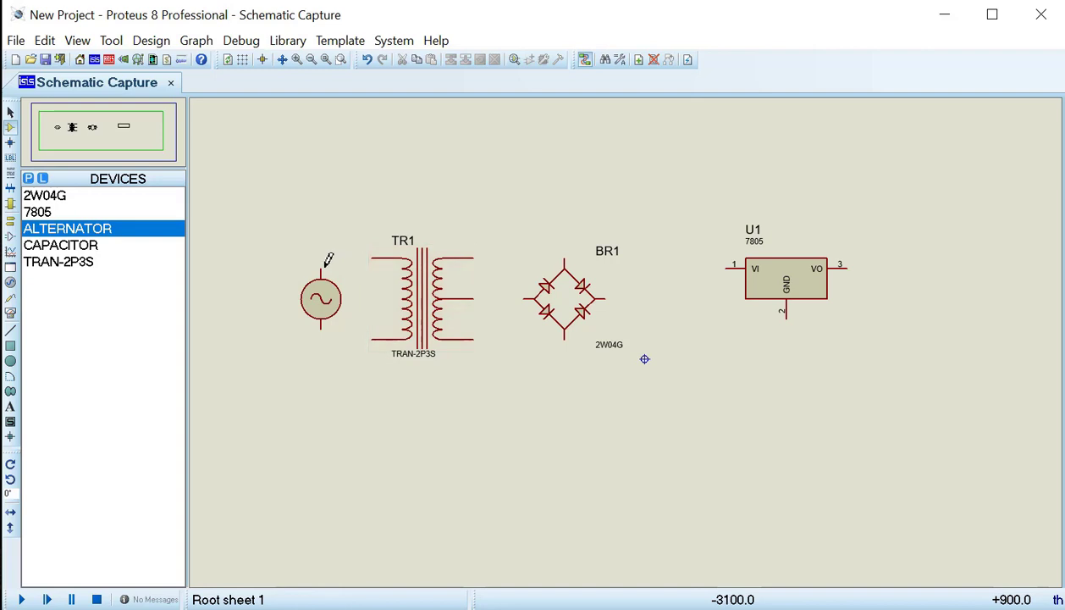
pyautogui.click(371, 258)
pyautogui.click(320, 325)
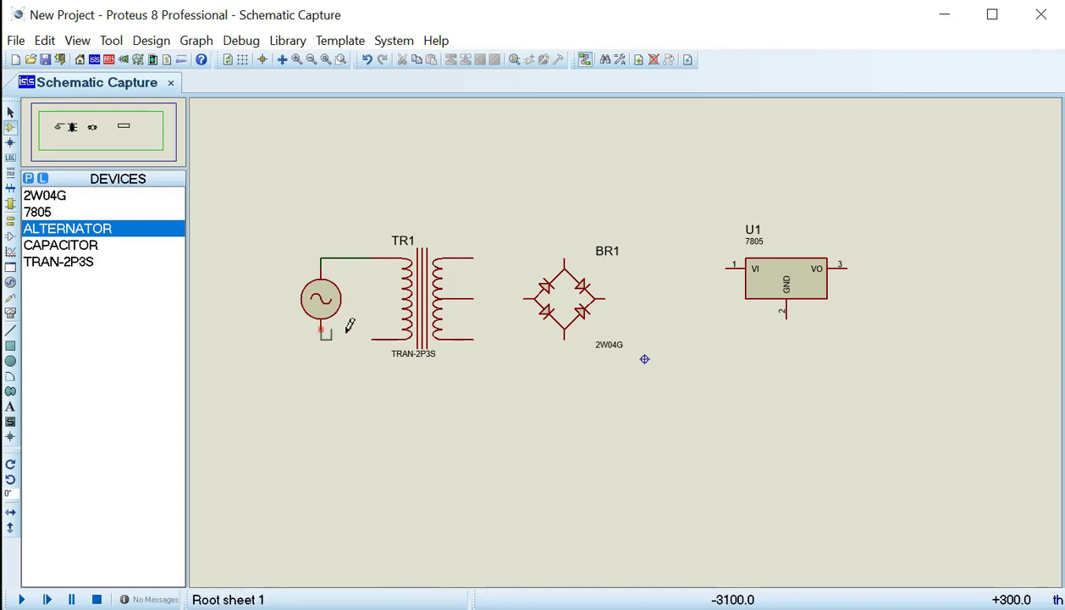
pyautogui.click(371, 338)
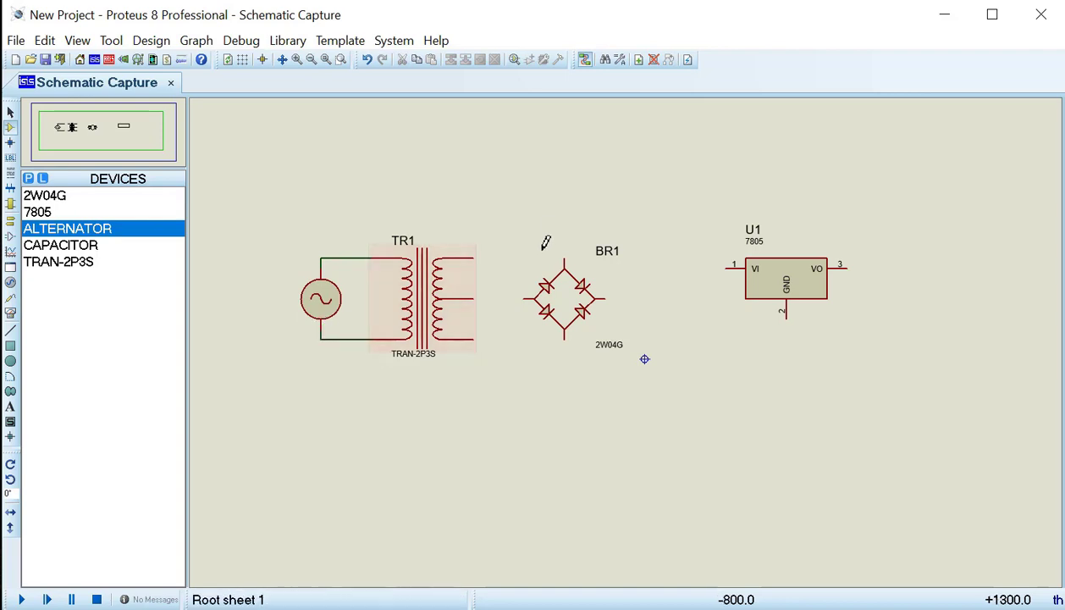
# - Wire the transformer's outer secondary pins to the upper and lower AC pins of the bridge rectifier
pyautogui.click(473, 258)
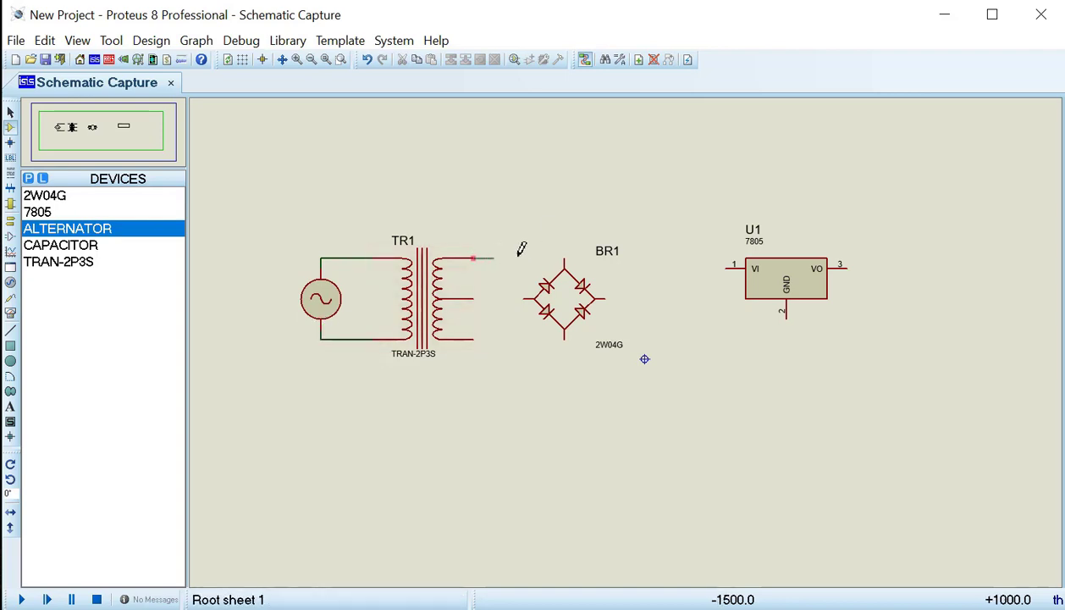
pyautogui.click(563, 252)
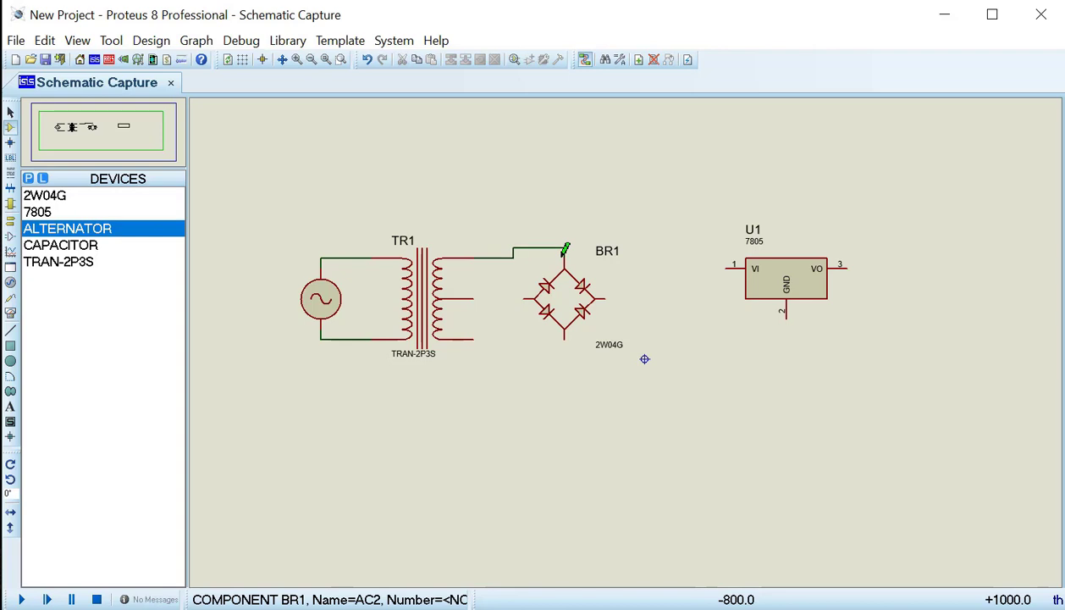
pyautogui.click(474, 338)
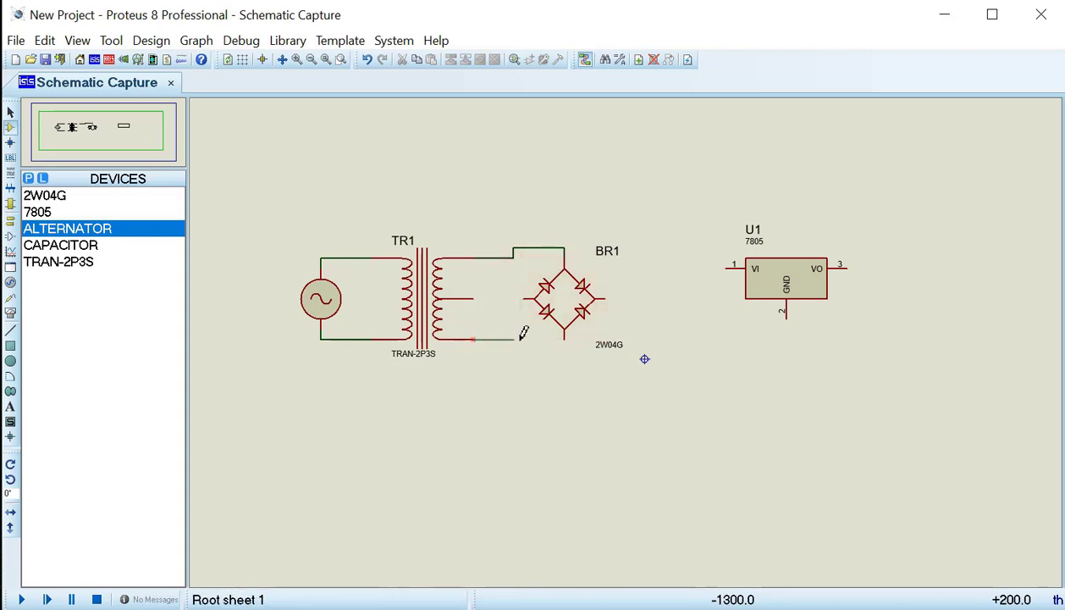
pyautogui.click(564, 339)
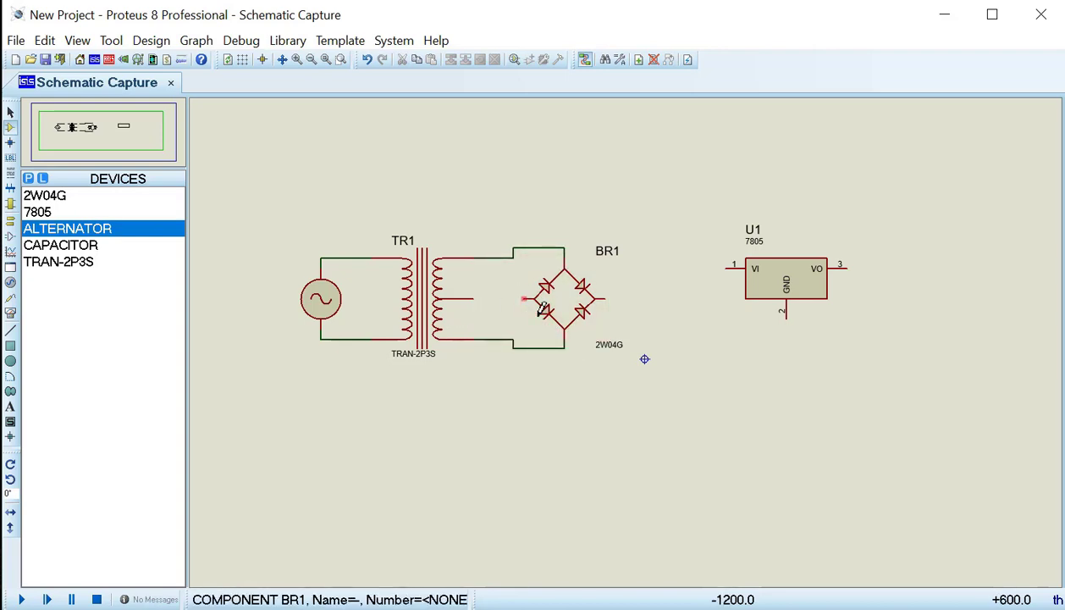
# - Wire the bridge rectifier's negative pin to the 7805's GND pin and its positive pin to the VI pin
pyautogui.click(540, 312)
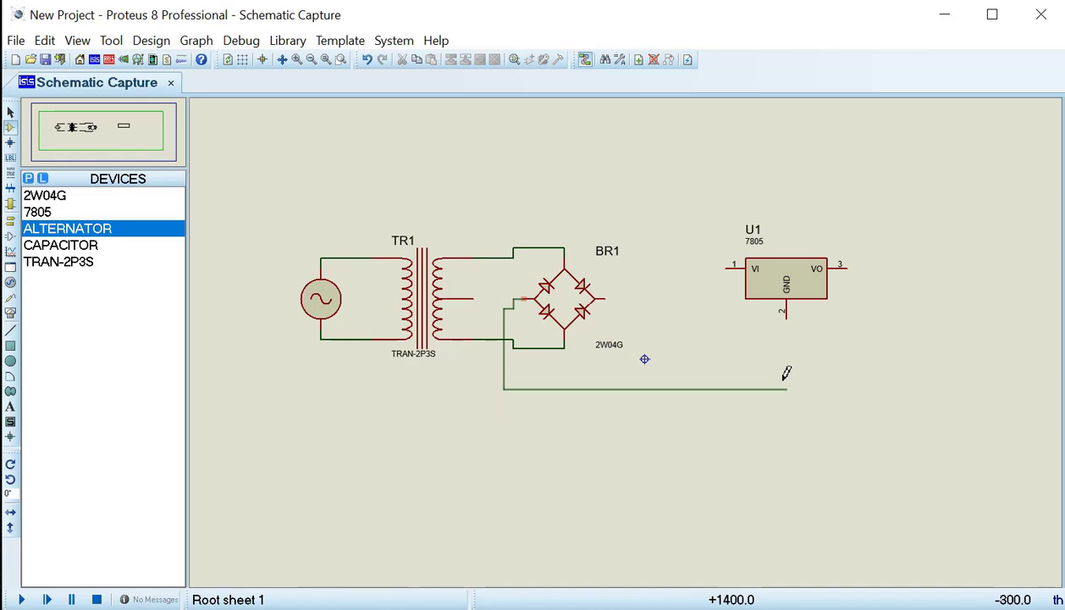
pyautogui.click(787, 310)
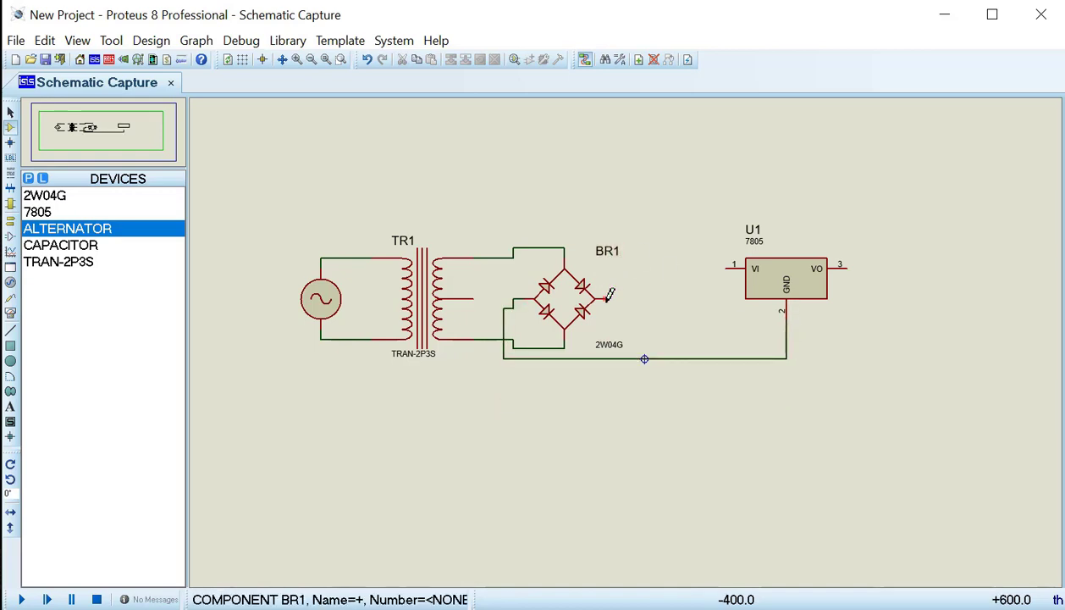
pyautogui.click(607, 296)
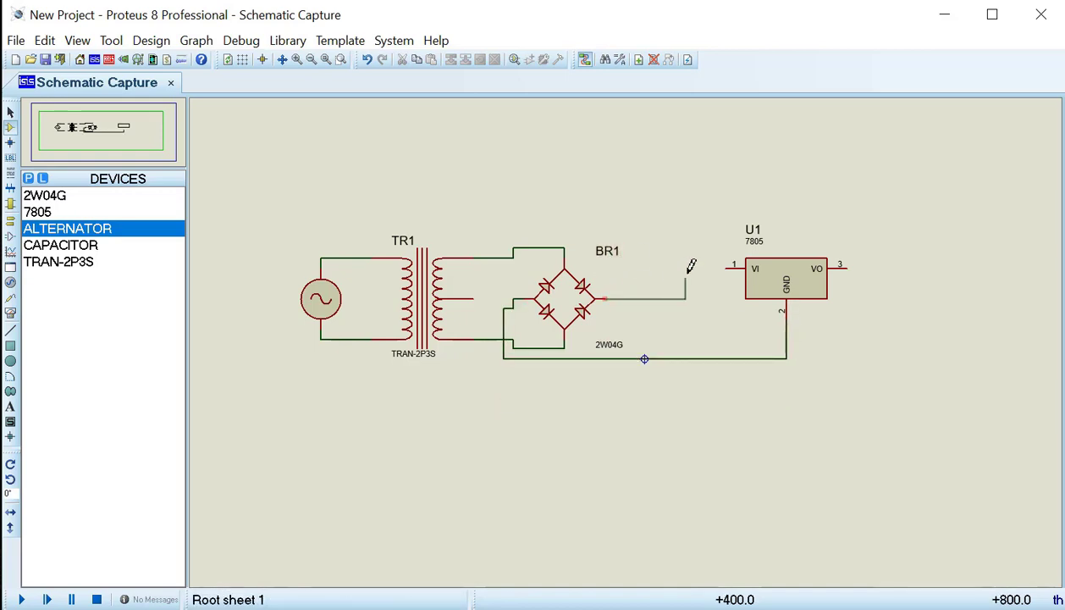
pyautogui.click(729, 266)
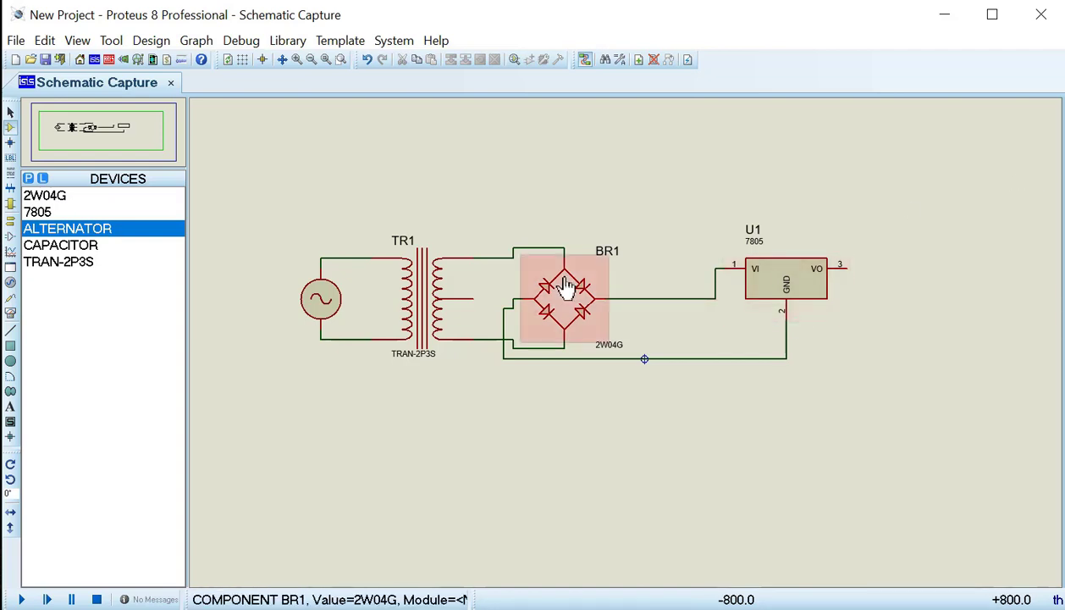
# - Place a capacitor between the rectifier and the 7805 and wire it across the positive and ground lines
pyautogui.click(59, 247)
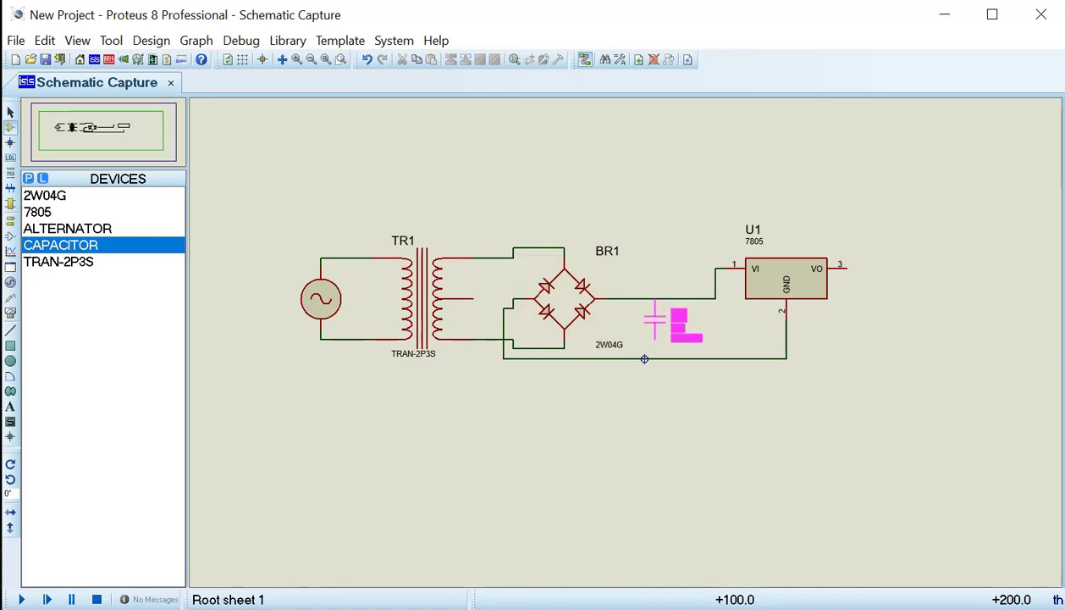
pyautogui.click(664, 326)
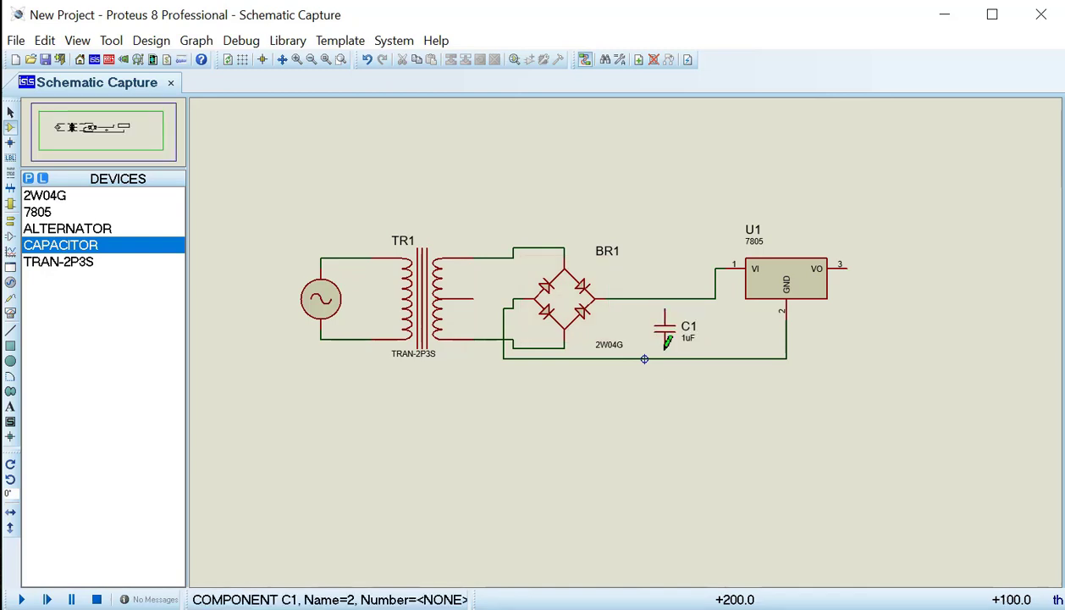
pyautogui.click(664, 296)
pyautogui.click(665, 312)
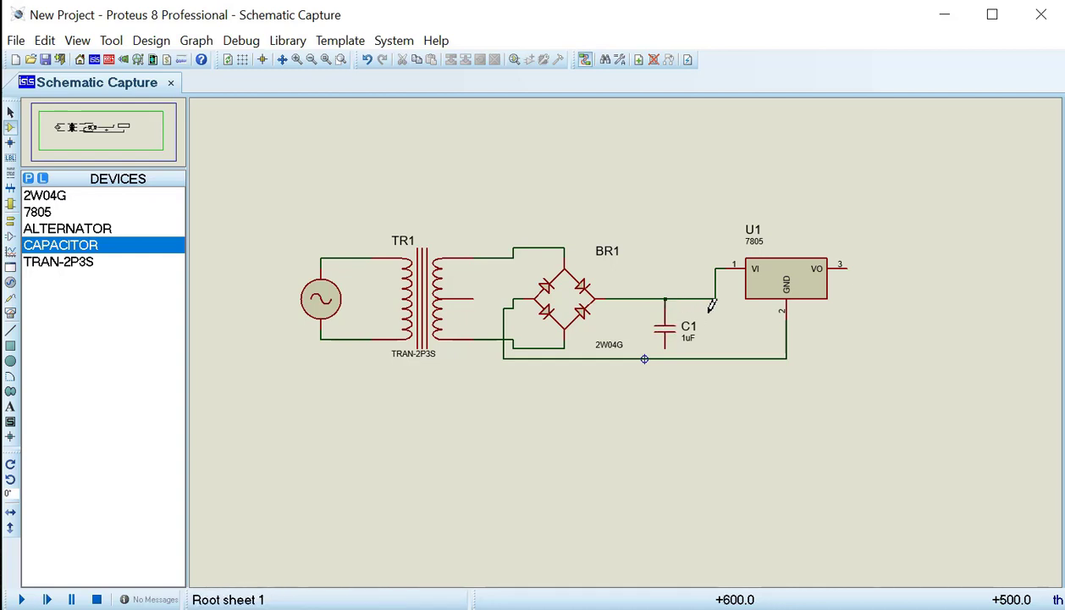
pyautogui.click(666, 343)
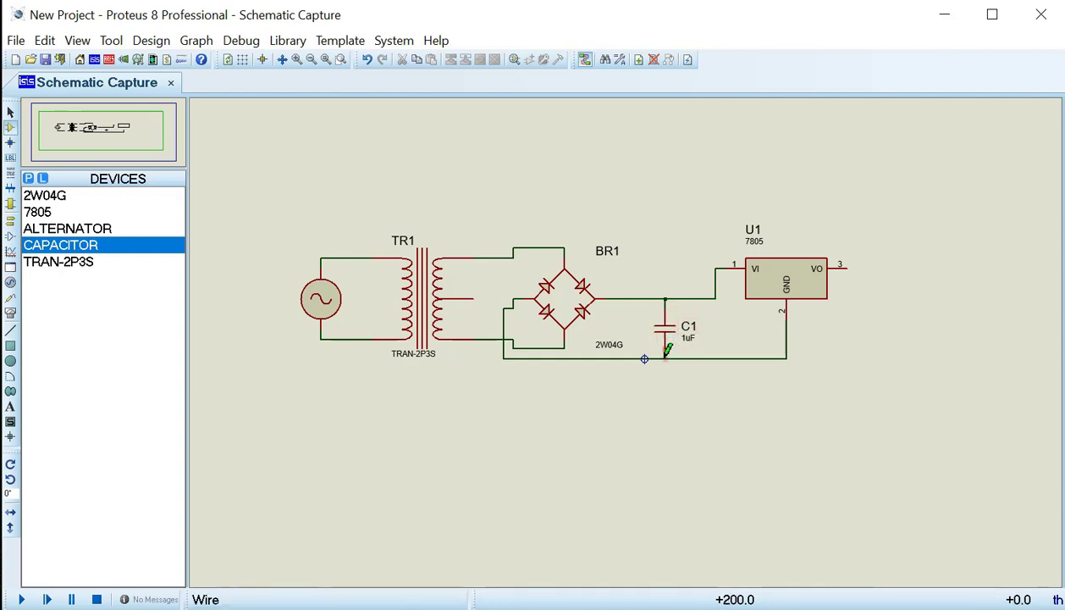
pyautogui.click(665, 358)
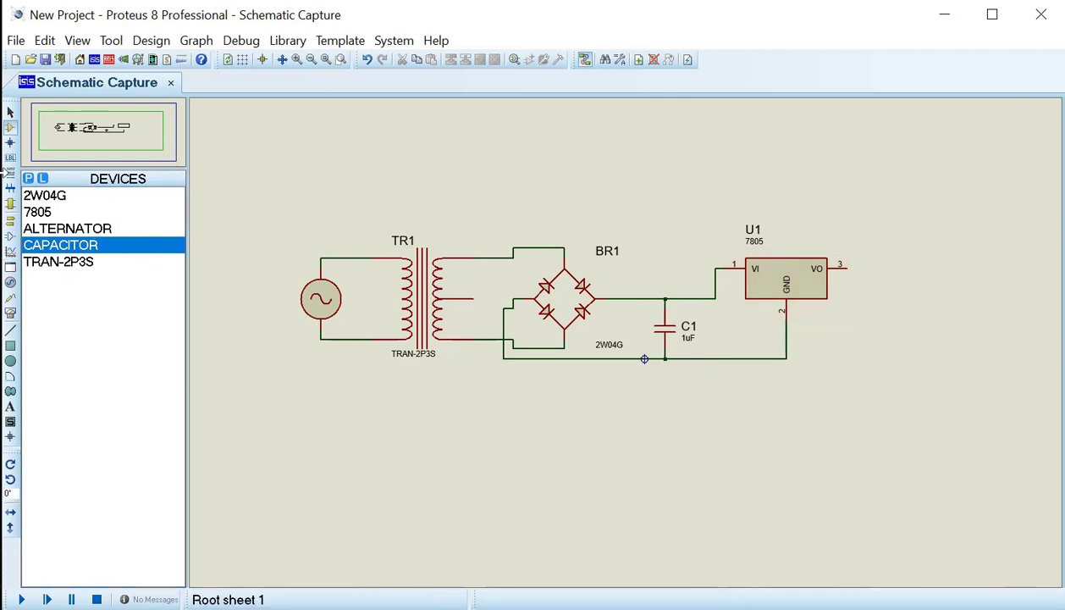
# - Place a second capacitor to the right of the 7805, positioned between the output and ground line levels
pyautogui.click(89, 244)
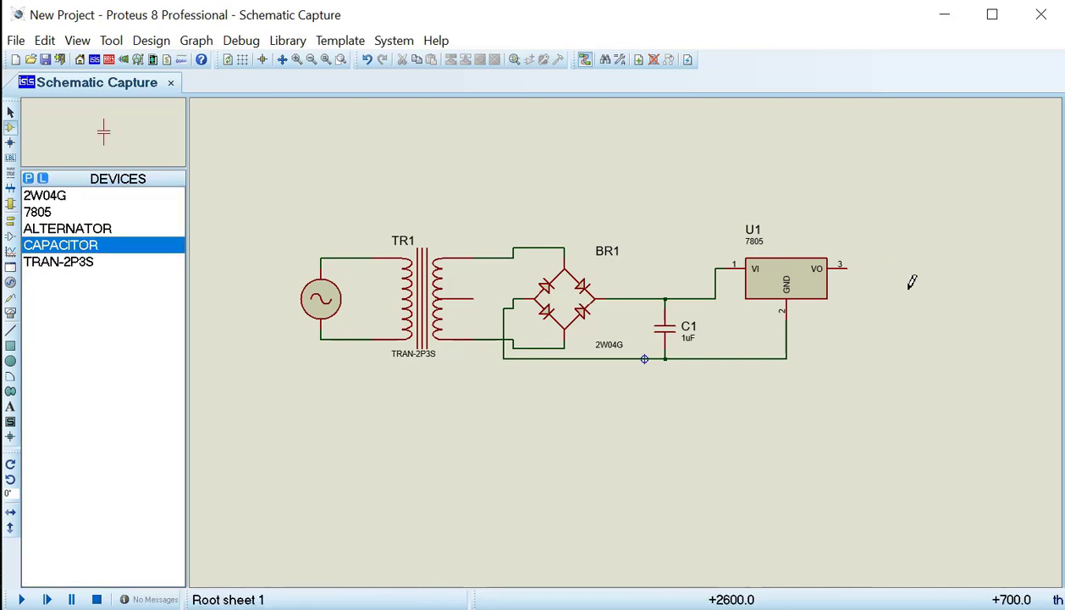
pyautogui.click(899, 276)
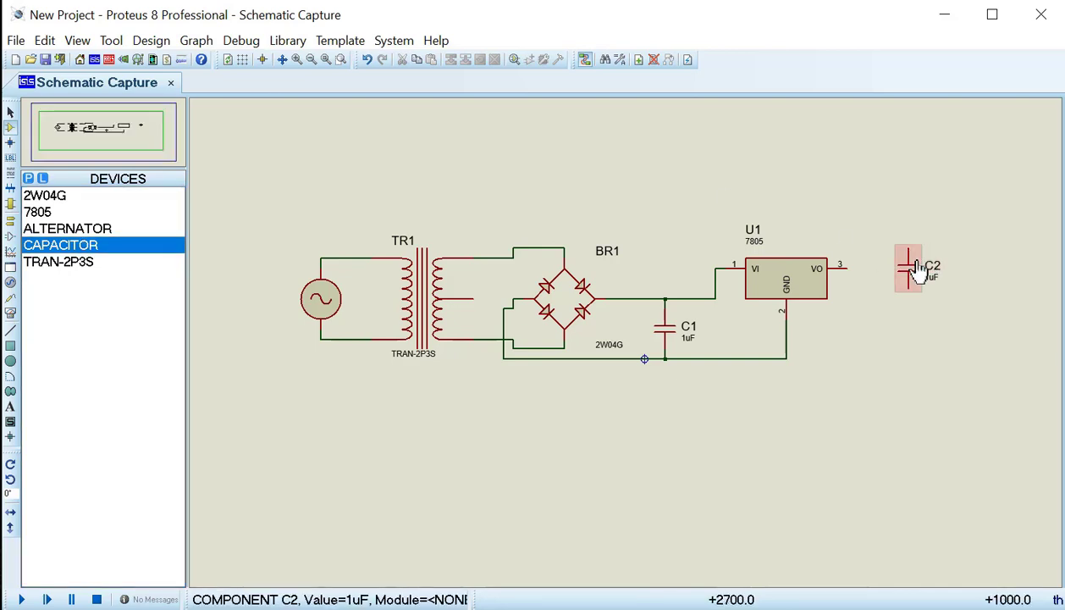
pyautogui.click(917, 268)
pyautogui.moveTo(917, 269); pyautogui.dragTo(907, 317)
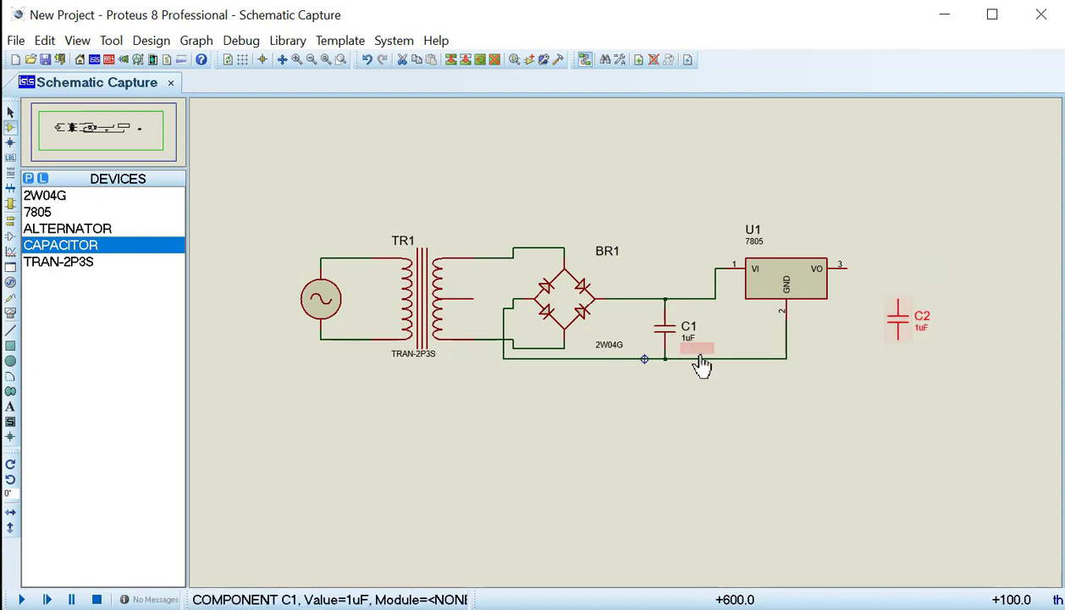
# - Wire the output capacitor's lower pin to the ground line and its upper pin to the 7805's VO pin
pyautogui.click(788, 357)
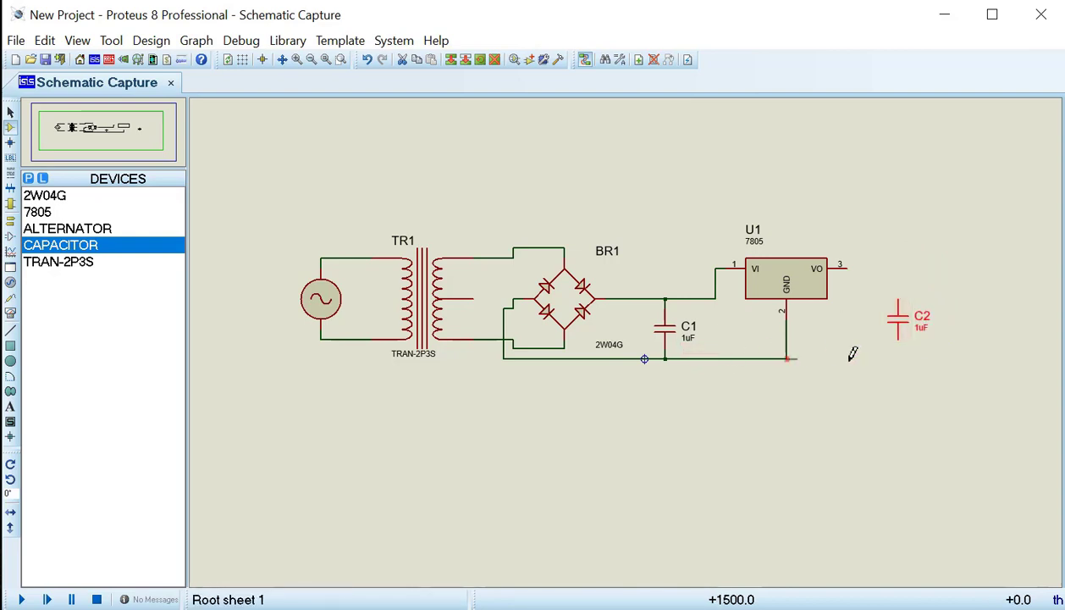
pyautogui.click(899, 338)
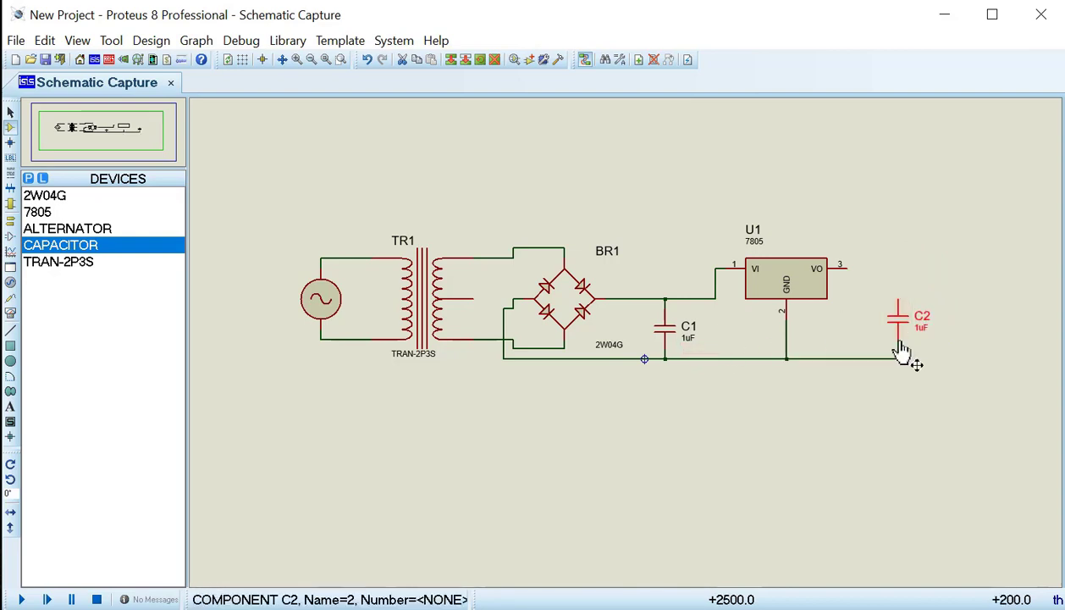
pyautogui.click(857, 268)
pyautogui.click(900, 296)
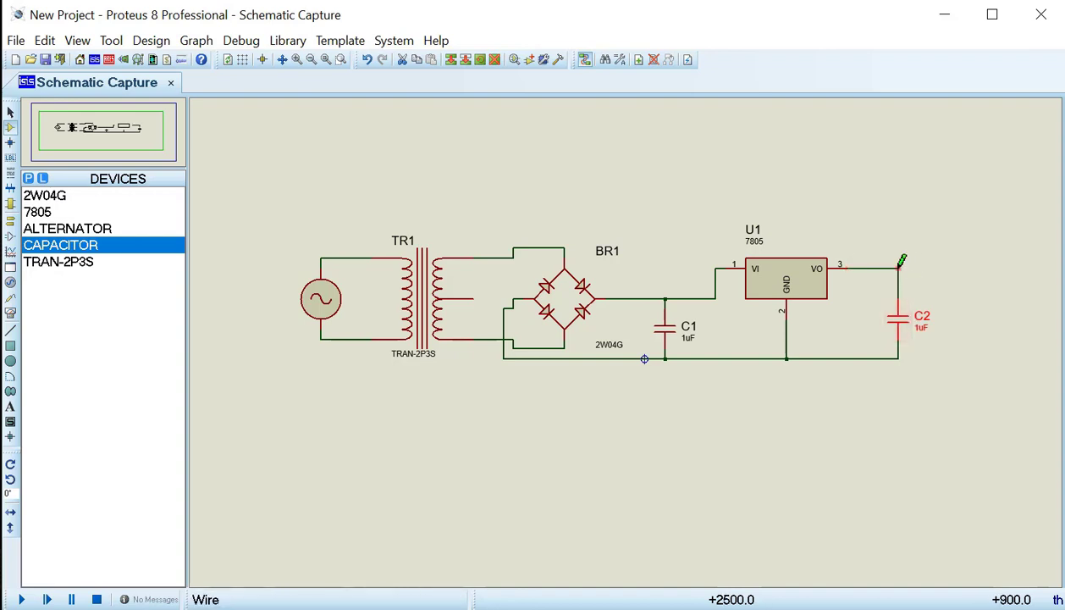
# - Extend the output and ground lines to the right past the output capacitor as two open-ended wires
pyautogui.click(898, 268)
pyautogui.doubleClick(939, 268)
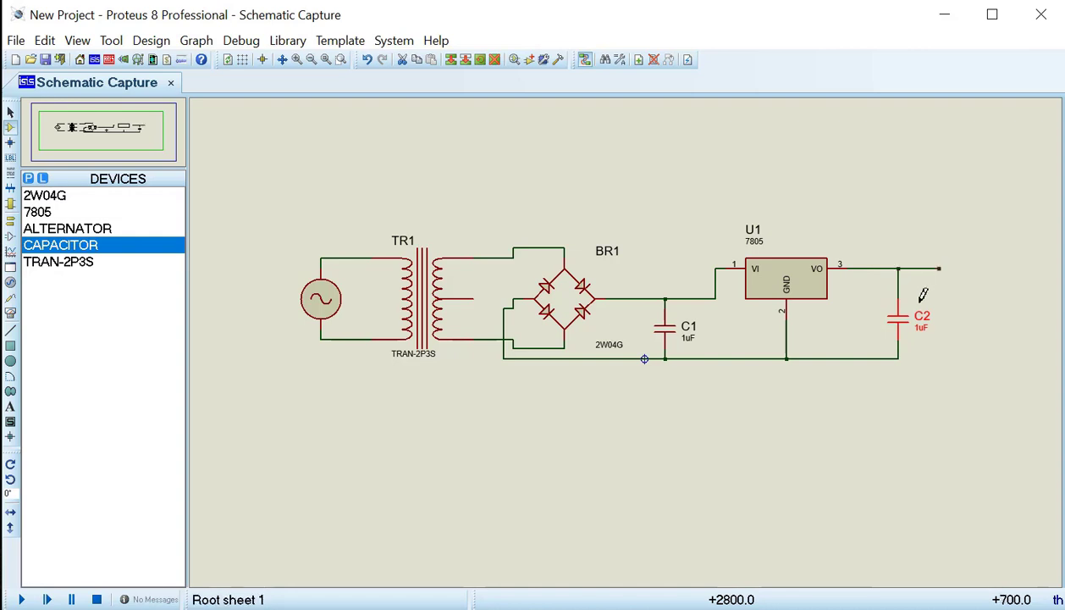
pyautogui.click(899, 359)
pyautogui.doubleClick(948, 358)
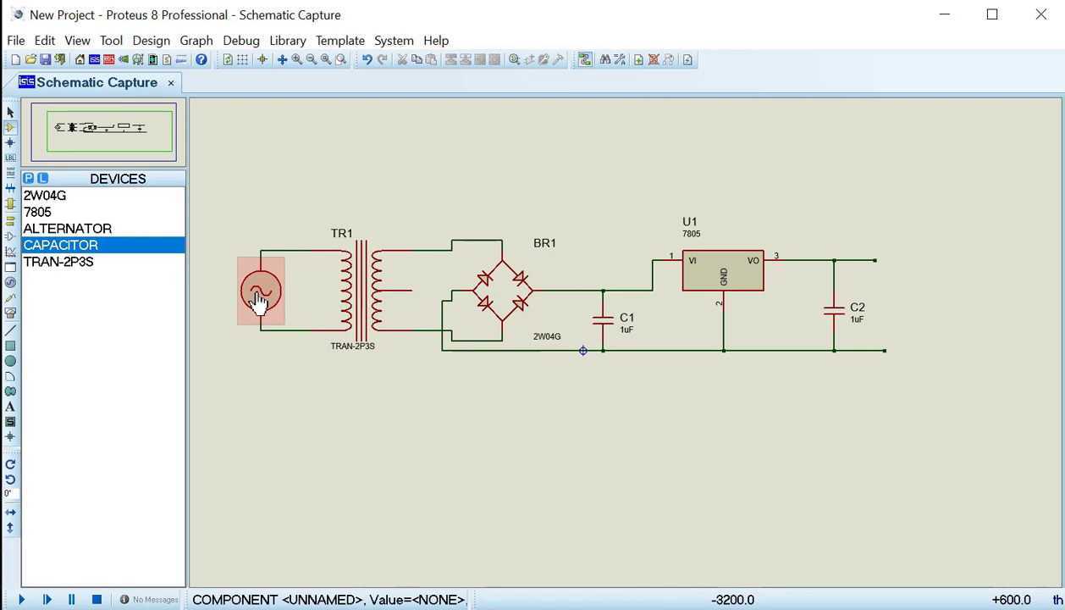
# - Set the AC source's amplitude to 230V and its frequency to 50Hz
pyautogui.doubleClick(258, 302)
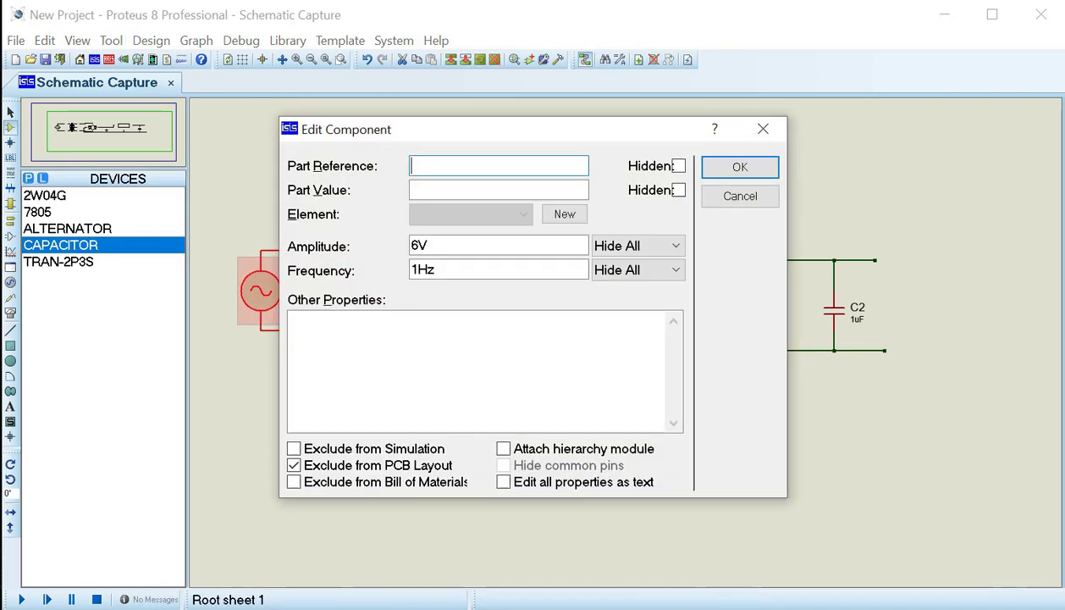
pyautogui.click(423, 245)
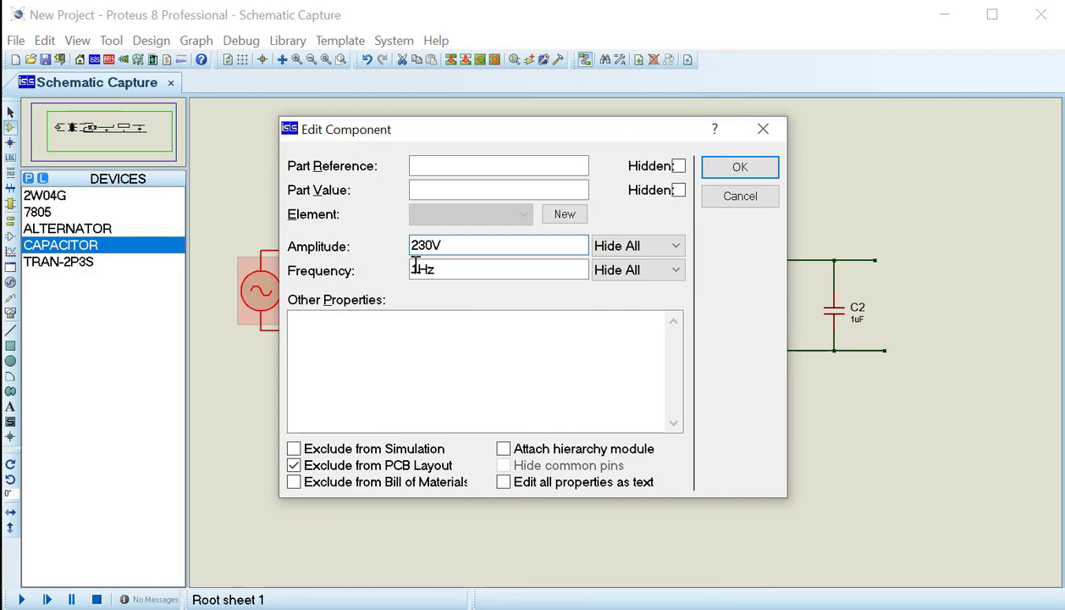
pyautogui.click(421, 264)
pyautogui.press('BackSpace')
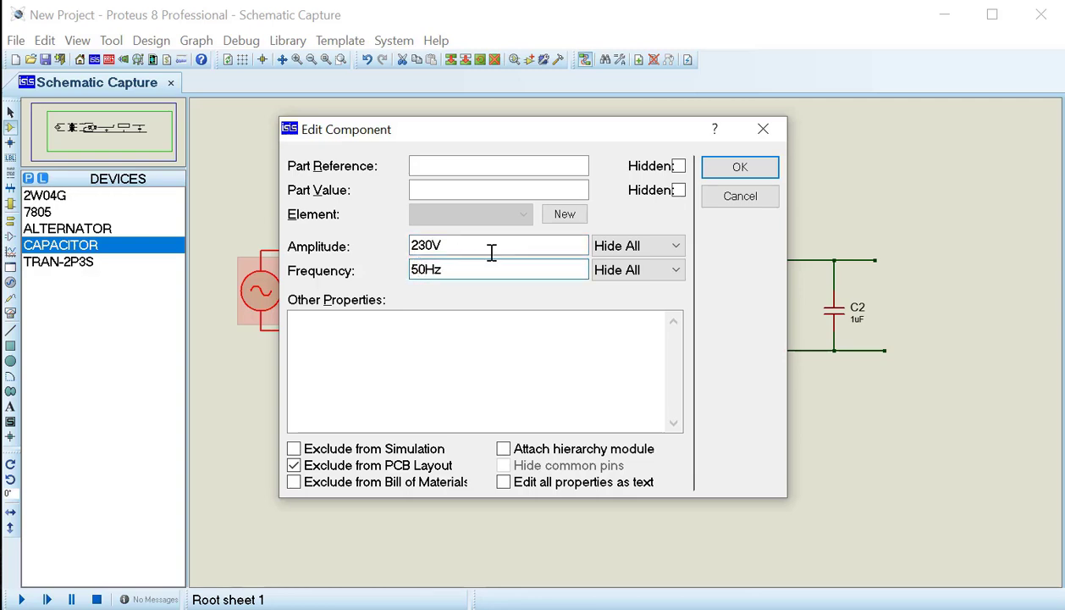
pyautogui.click(715, 170)
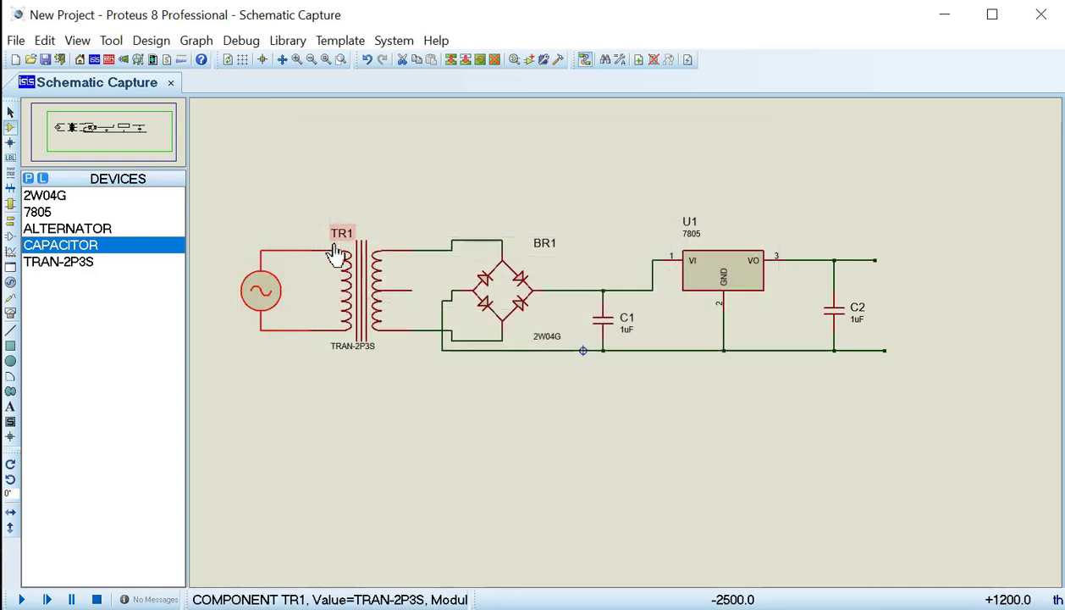
# - Set the primary inductance of transformer TR1 to 350H
pyautogui.doubleClick(357, 281)
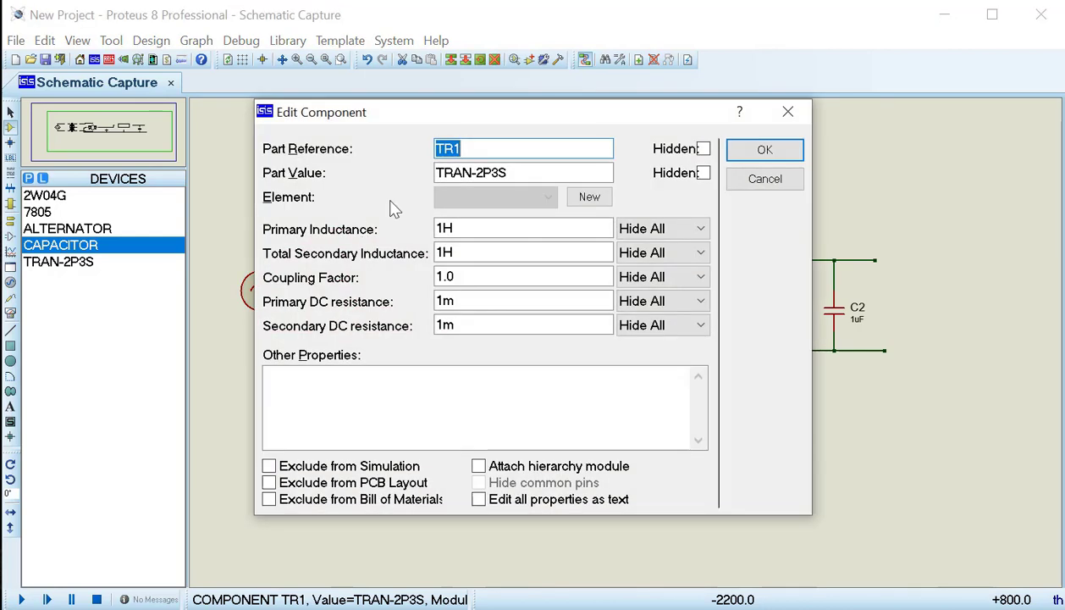
pyautogui.click(440, 225)
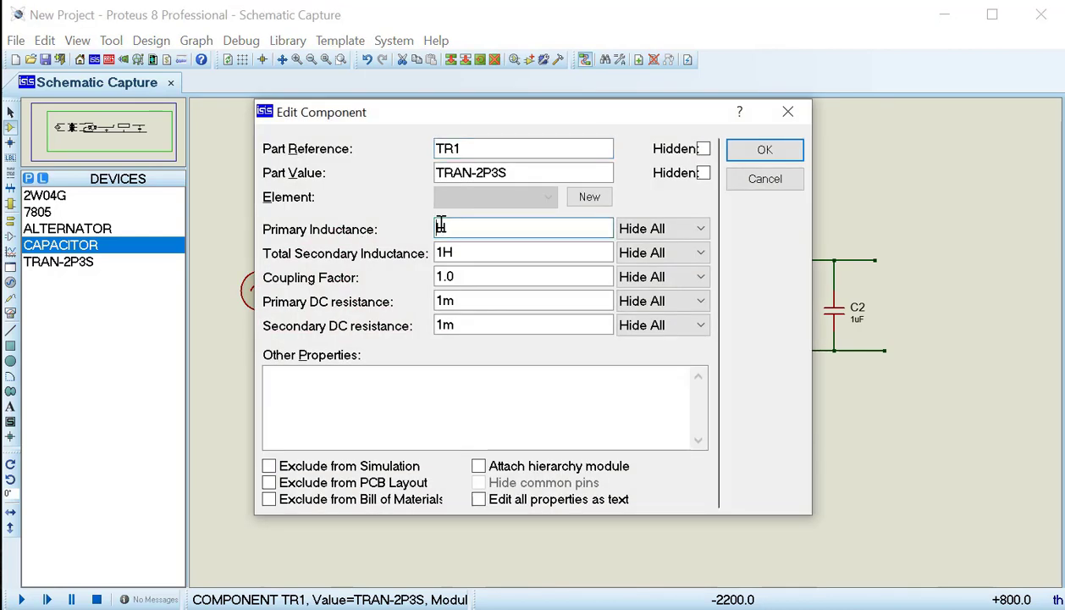
pyautogui.write('350')
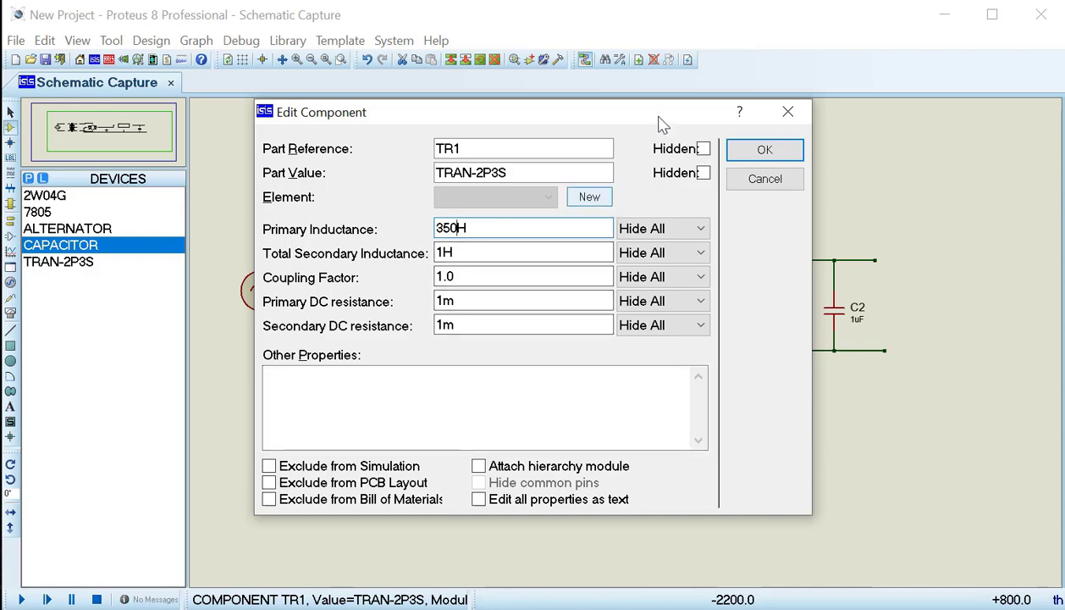
pyautogui.click(743, 150)
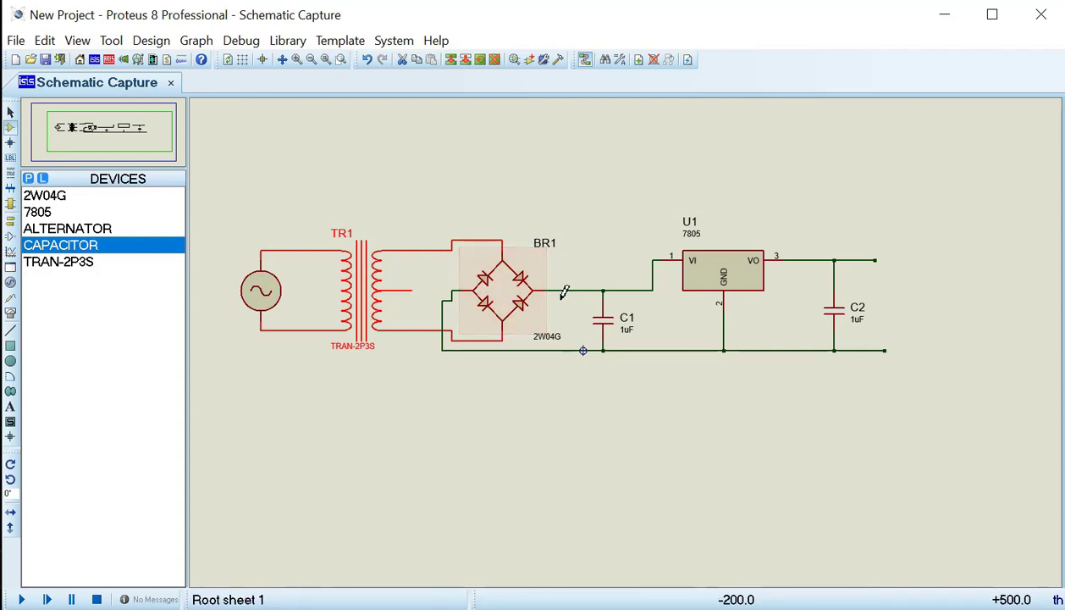
# - Set the value of capacitor C1, between the rectifier and the 7805, to 1000uF
pyautogui.doubleClick(628, 337)
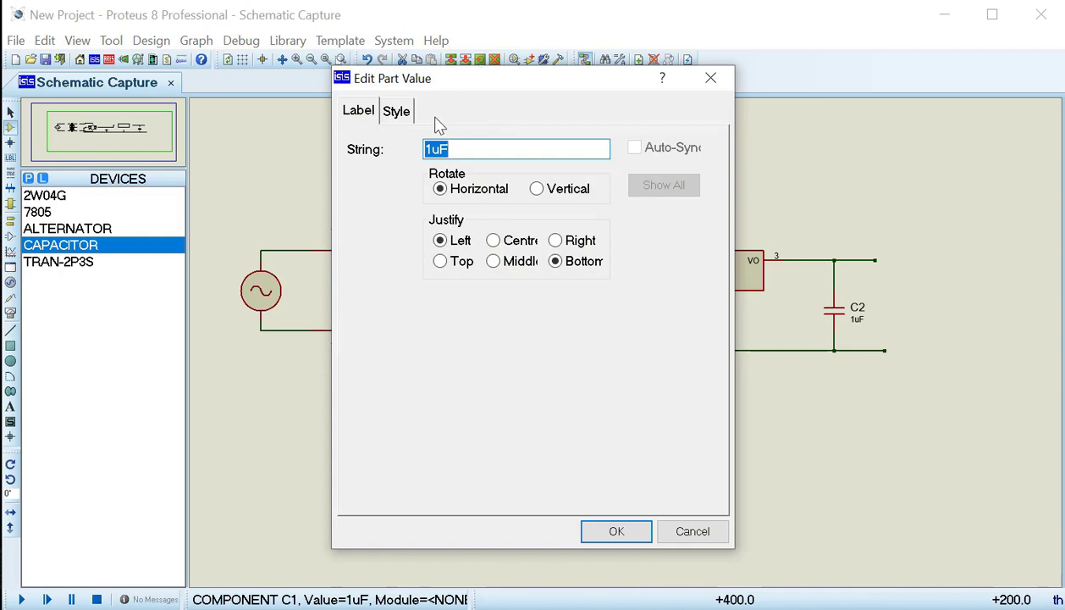
pyautogui.click(432, 148)
pyautogui.write('000')
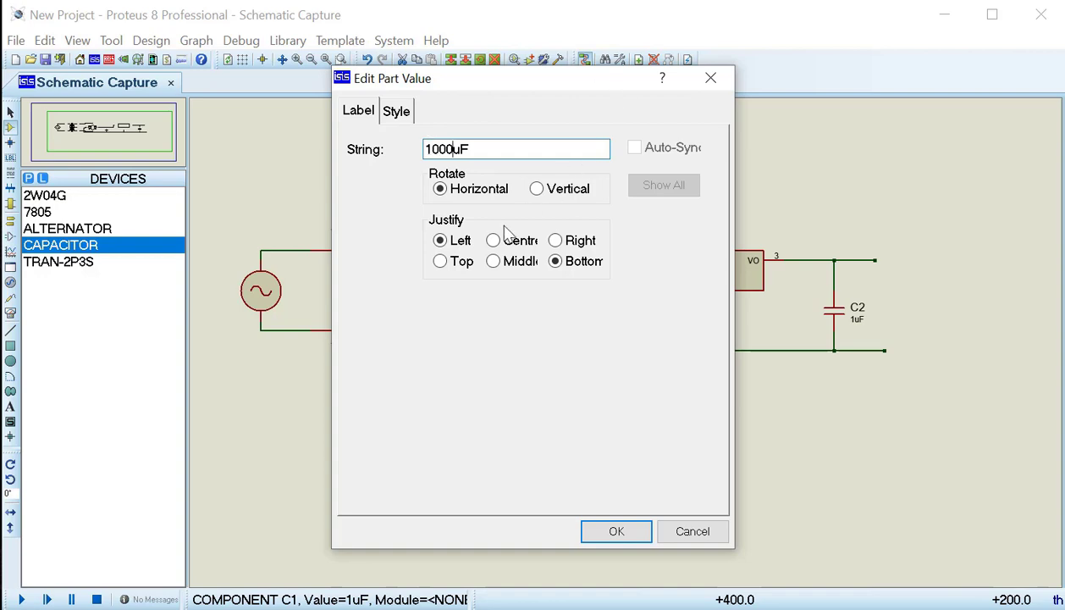
pyautogui.click(613, 541)
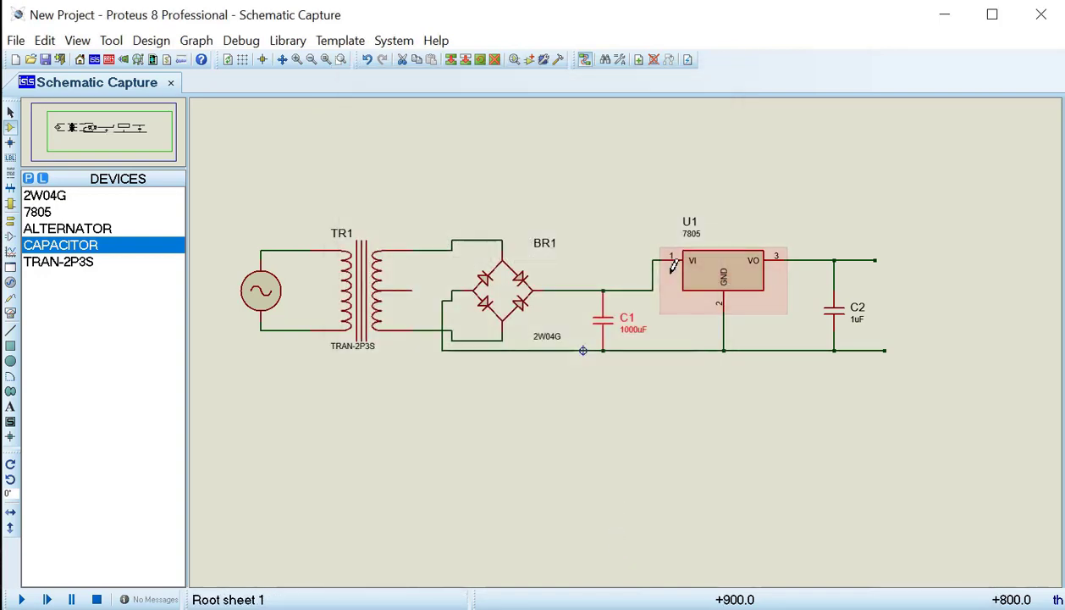
# - Review the 7805 regulator's properties without changes and set output capacitor C2's value to 0.01uF
pyautogui.doubleClick(726, 273)
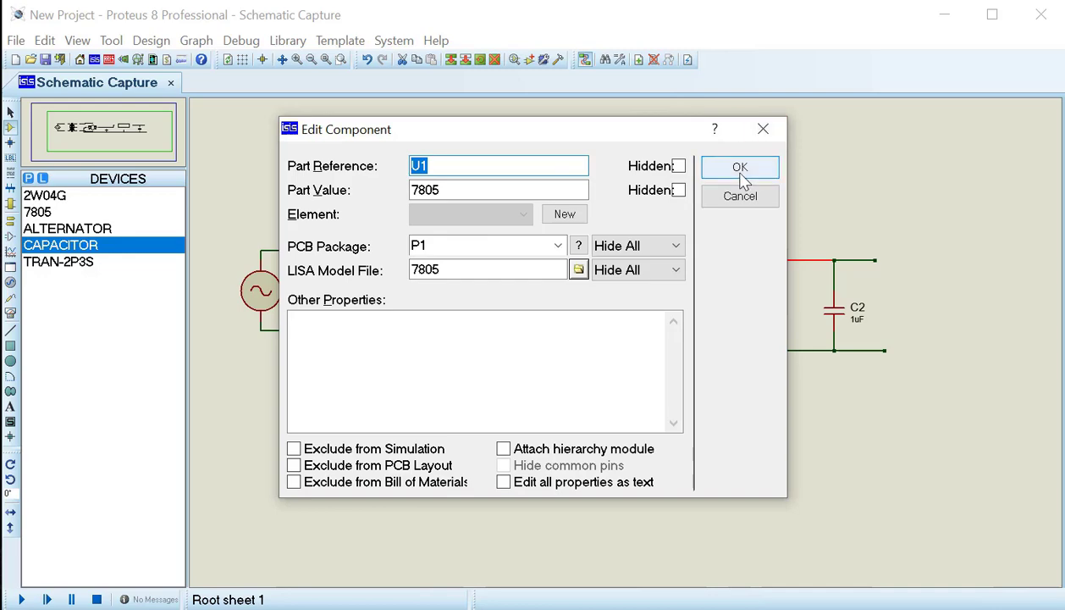
pyautogui.click(741, 172)
pyautogui.doubleClick(855, 326)
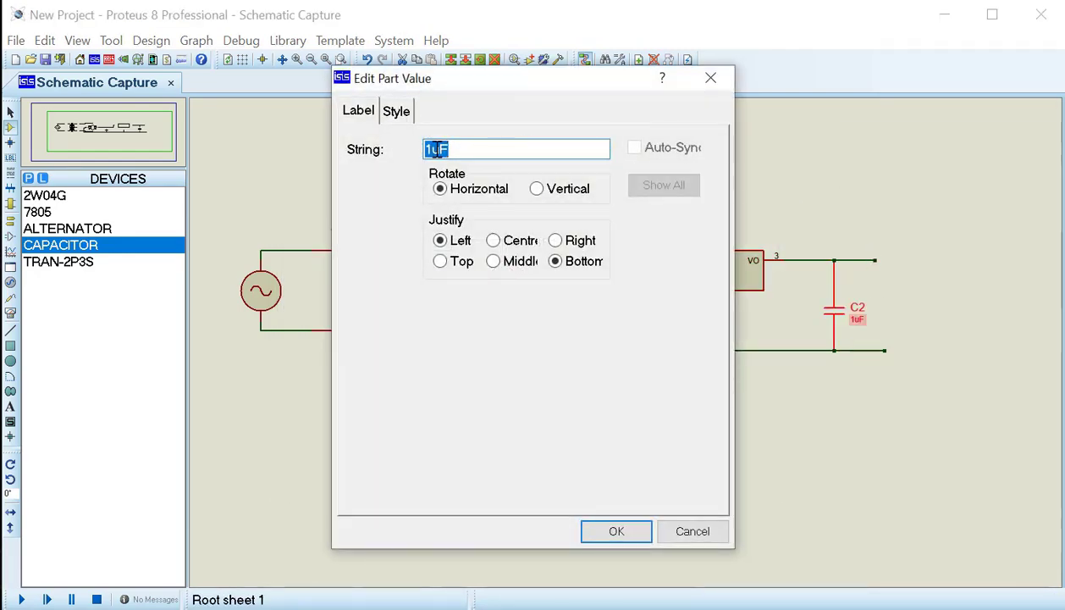
pyautogui.click(435, 149)
pyautogui.write('0.')
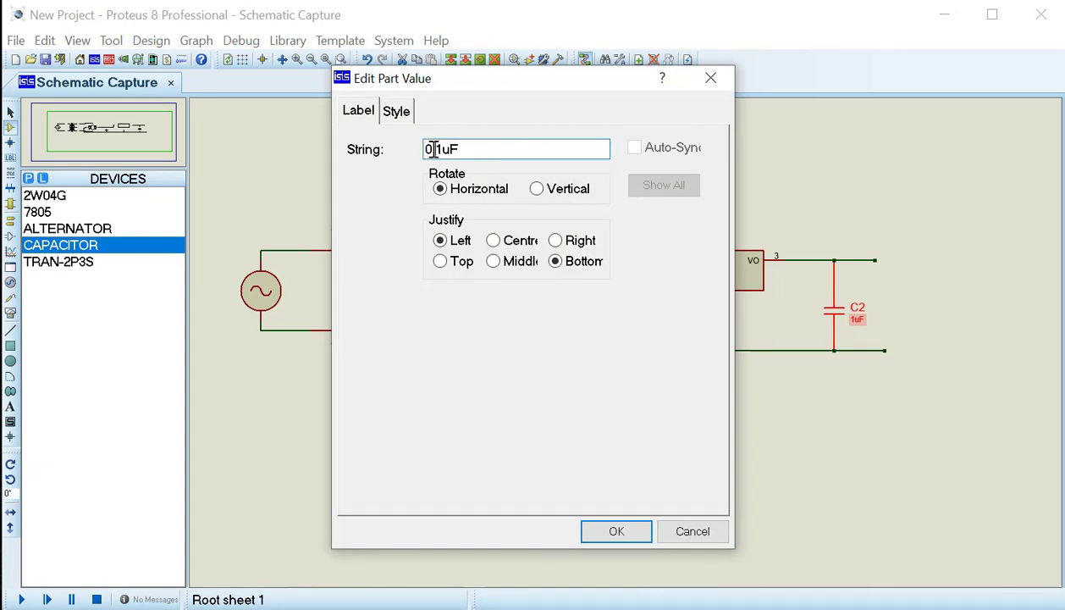
pyautogui.write('0')
pyautogui.click(632, 528)
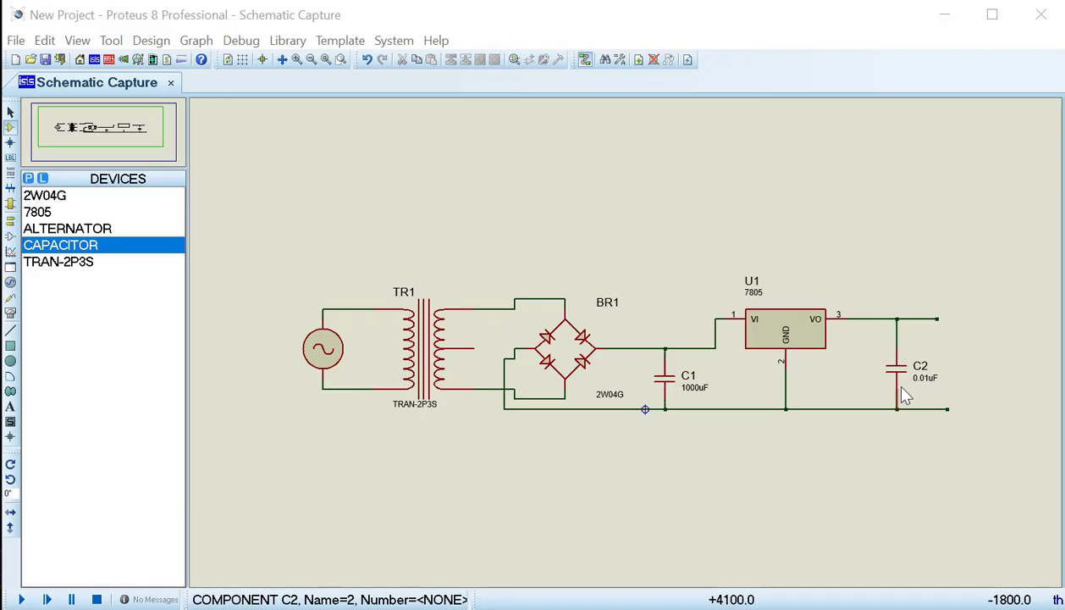
# - Place a ground terminal beside the transformer's secondary centre tap and connect it to that tap
pyautogui.click(10, 222)
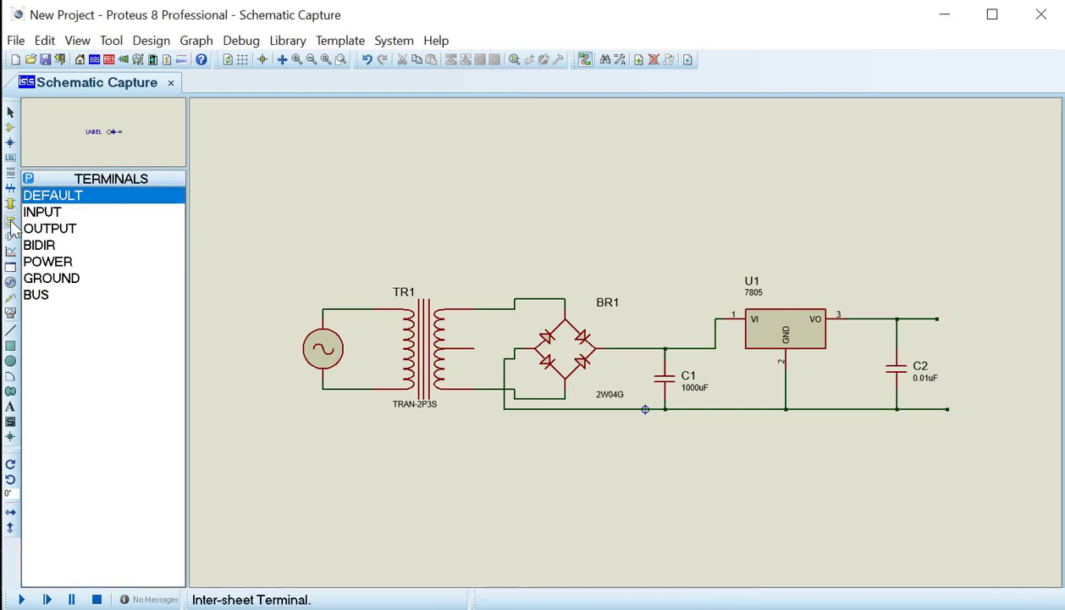
pyautogui.click(76, 281)
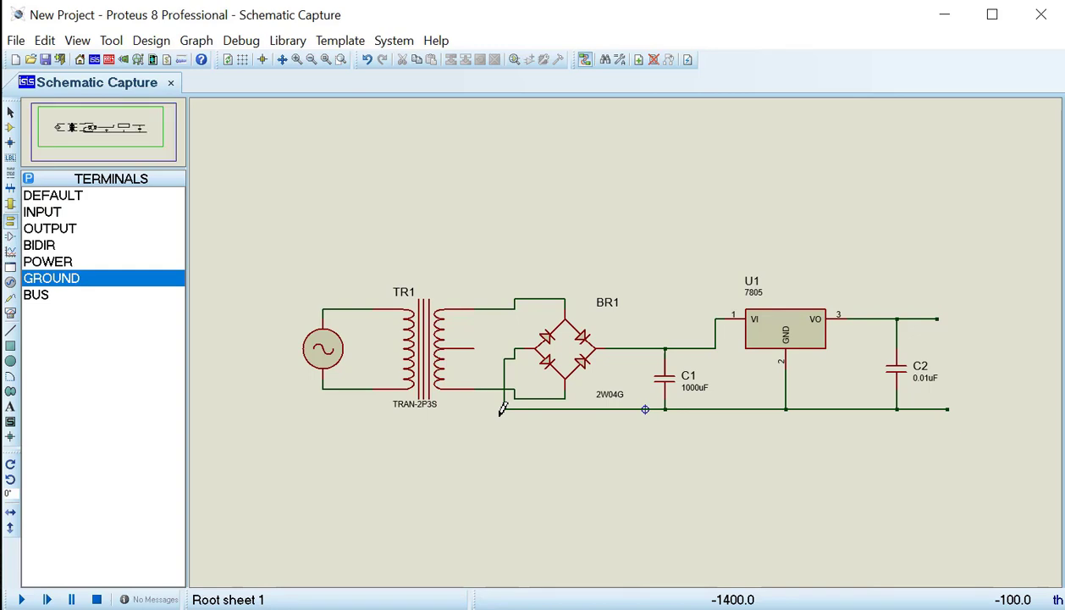
pyautogui.click(484, 341)
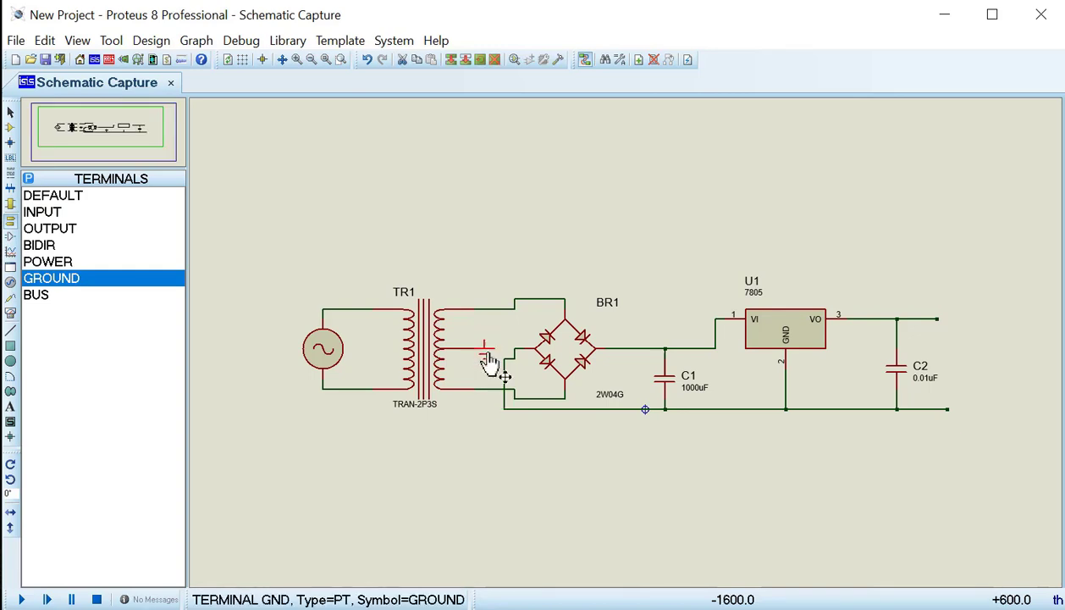
pyautogui.moveTo(494, 379); pyautogui.dragTo(485, 368)
pyautogui.click(485, 359)
# - Place a second ground terminal below the 7805, connect it to the ground line, and briefly run and stop the simulation
pyautogui.click(758, 483)
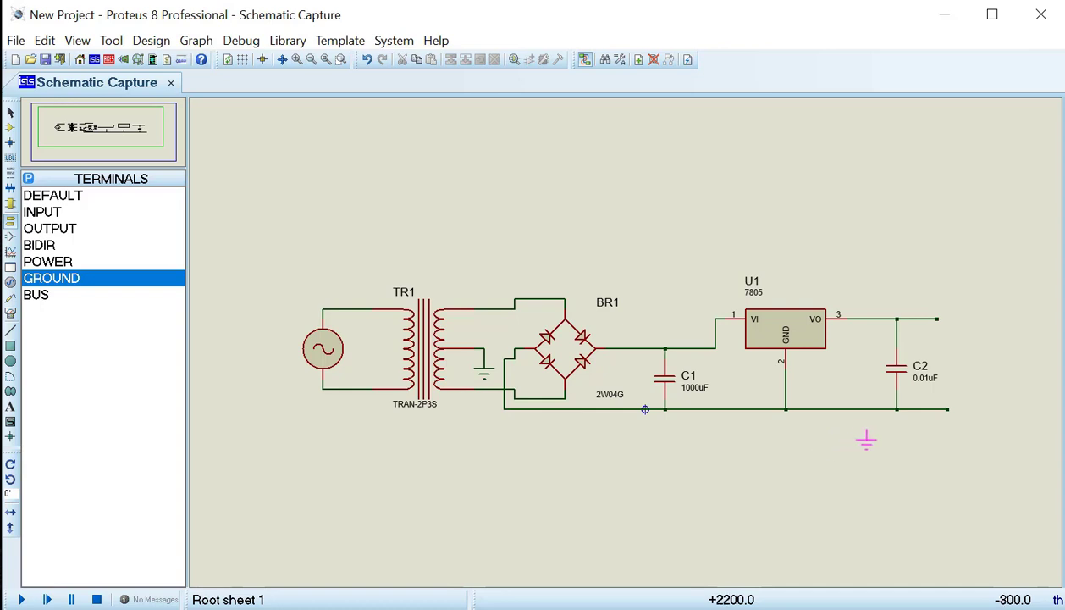
pyautogui.click(796, 427)
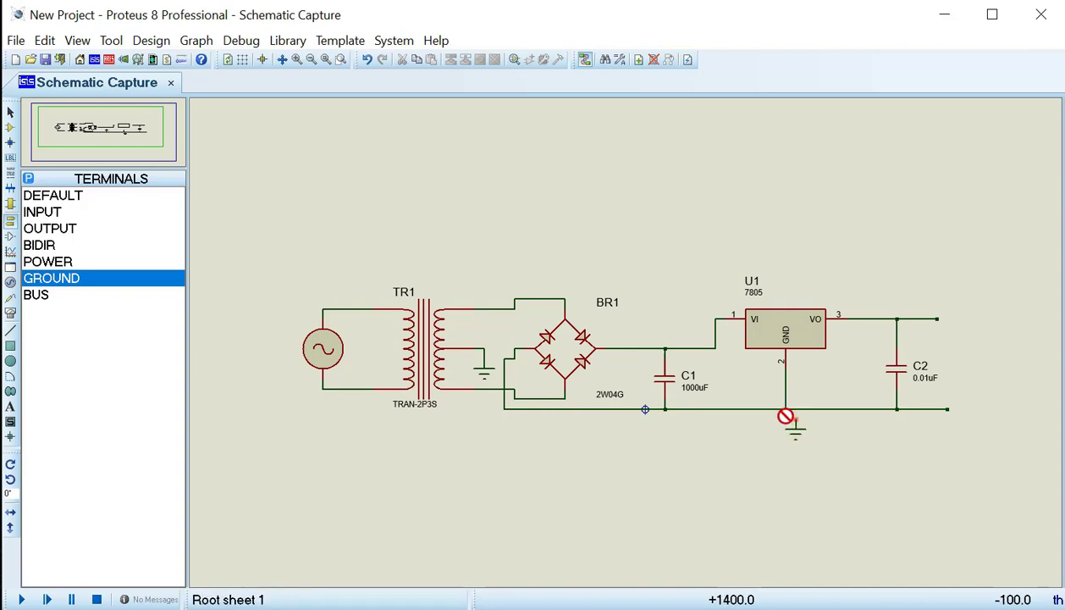
pyautogui.click(21, 599)
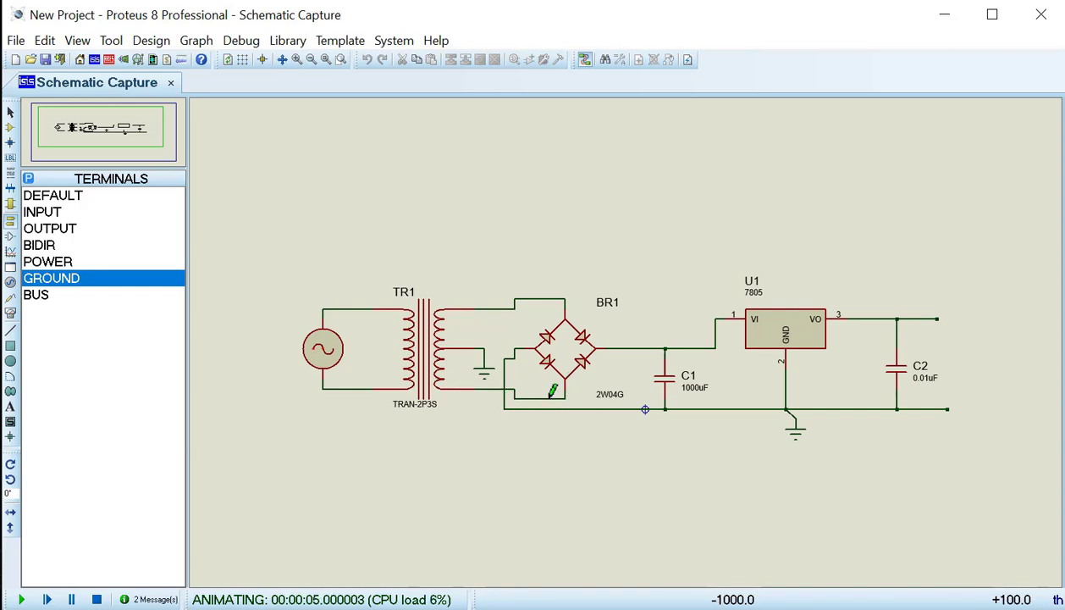
pyautogui.click(97, 599)
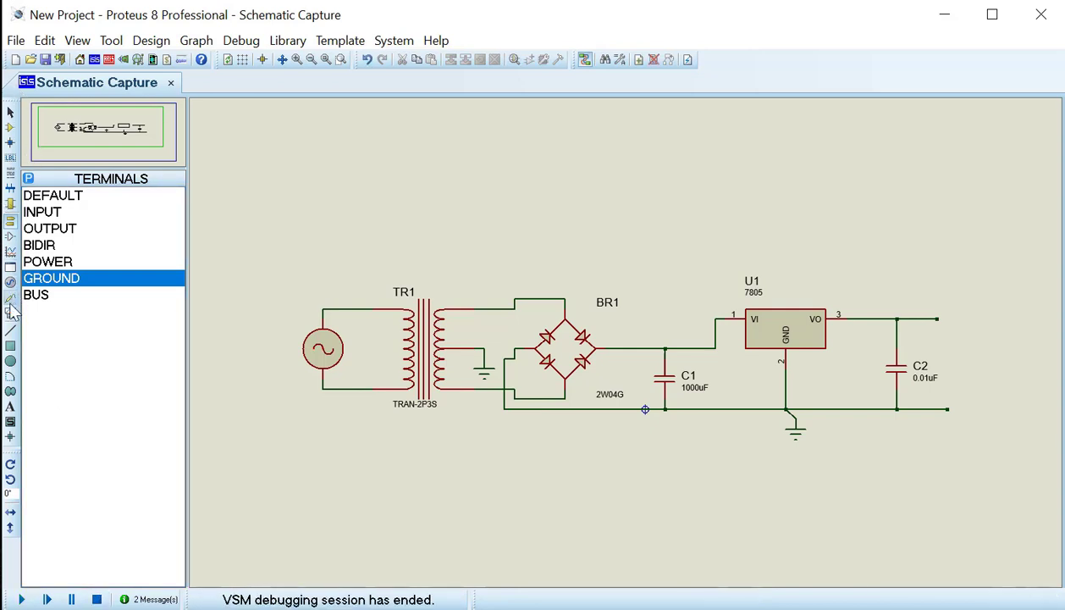
# - Place a DC voltmeter to the right of C2, beyond the open ends of the output and ground lines
pyautogui.click(11, 303)
pyautogui.click(10, 312)
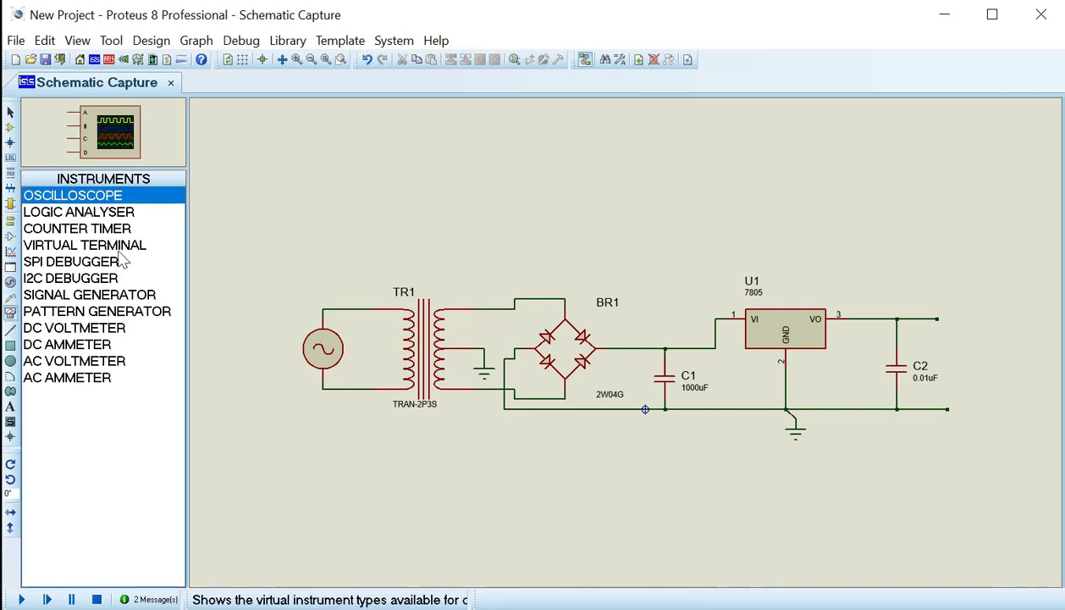
pyautogui.click(127, 345)
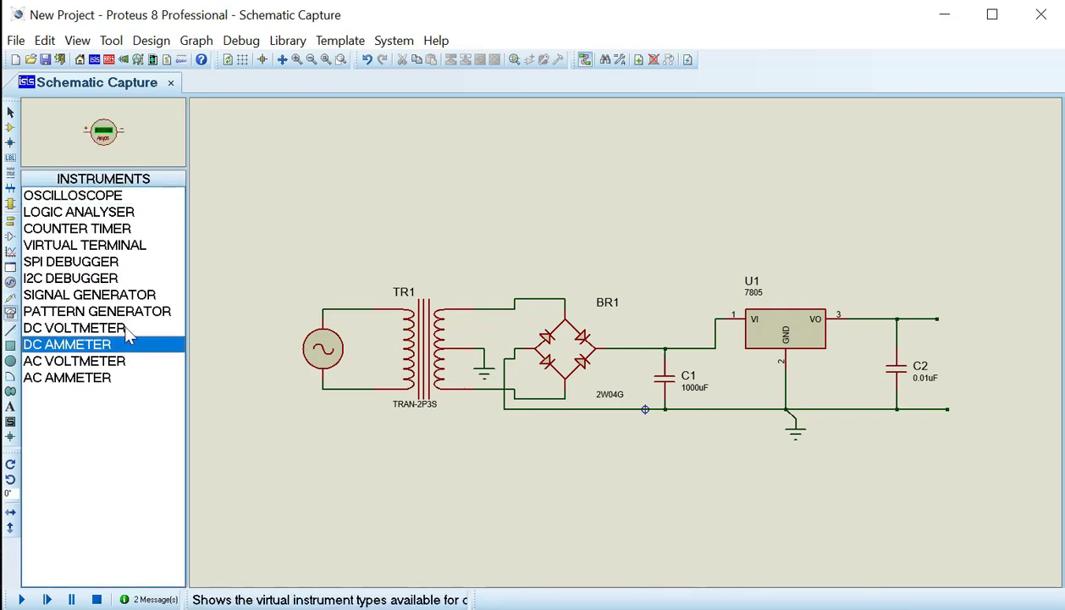
pyautogui.click(129, 329)
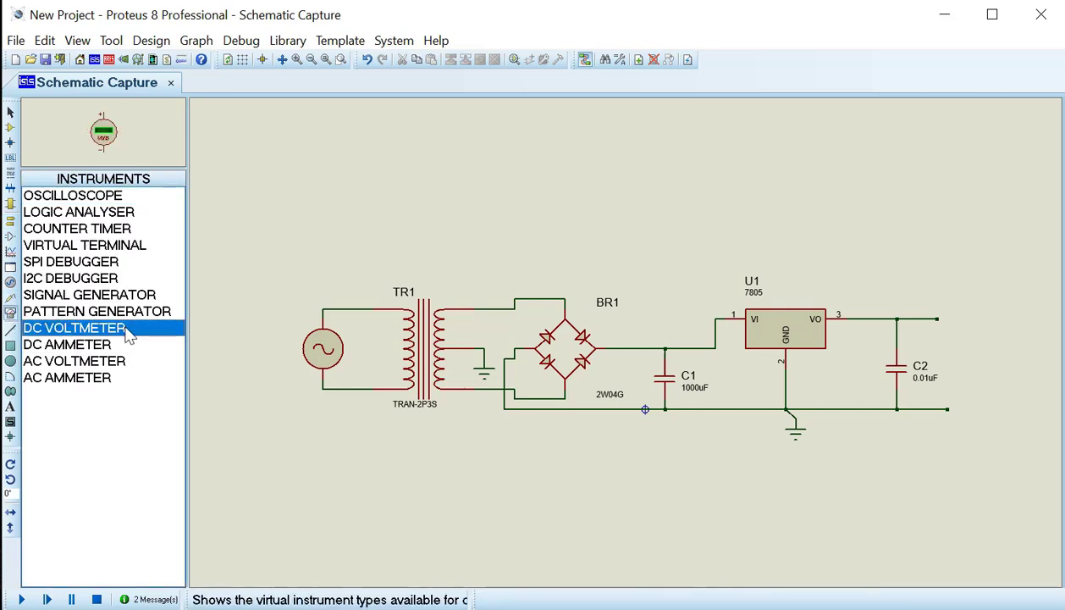
pyautogui.click(988, 330)
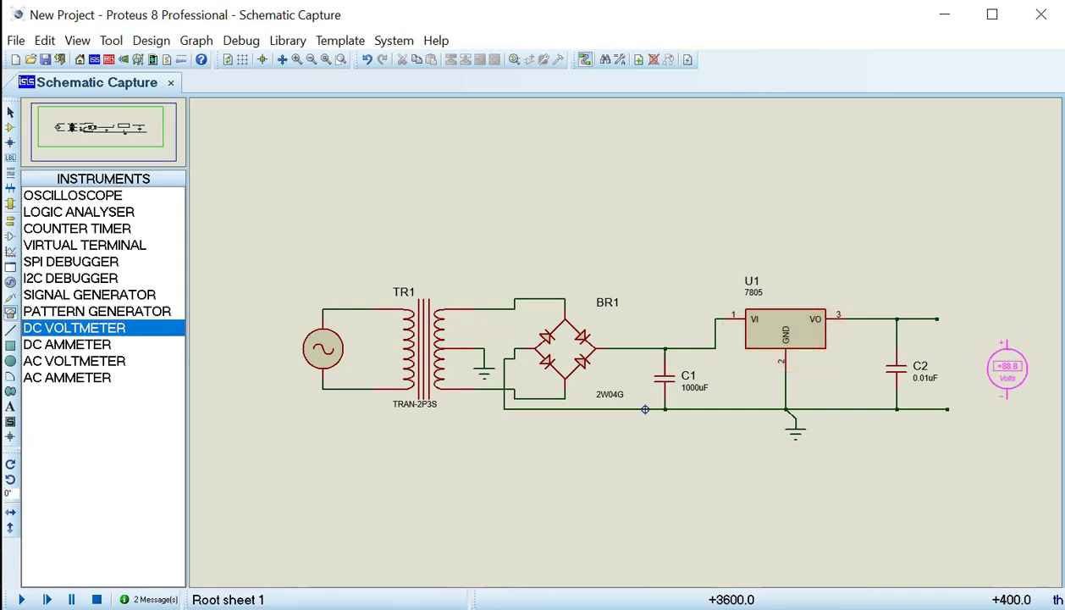
pyautogui.click(997, 367)
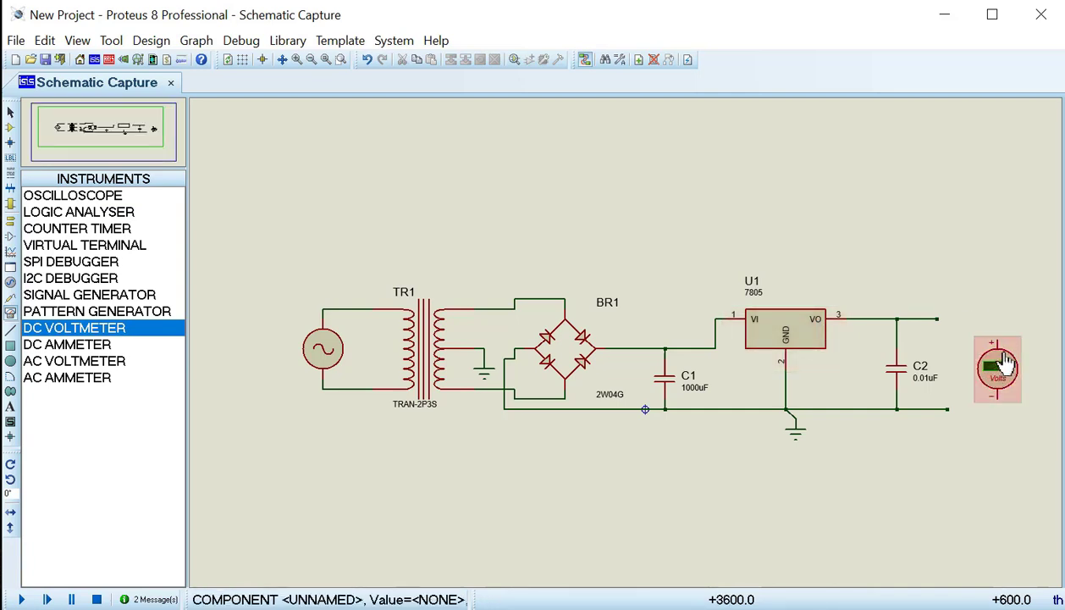
# - Wire the output line to the voltmeter's positive pin and the ground line to its negative pin
pyautogui.click(936, 318)
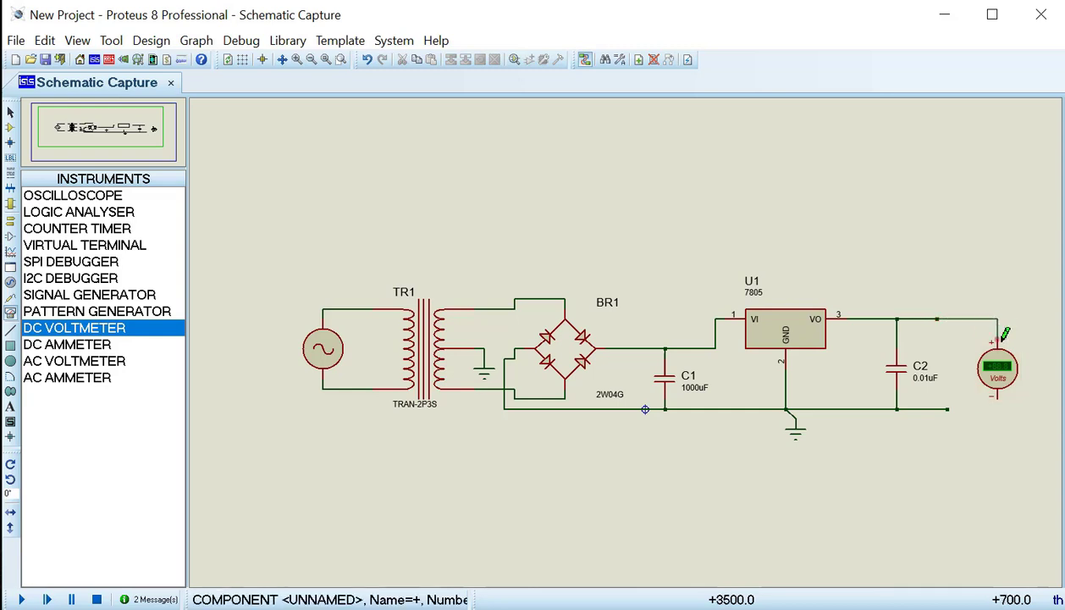
pyautogui.click(997, 340)
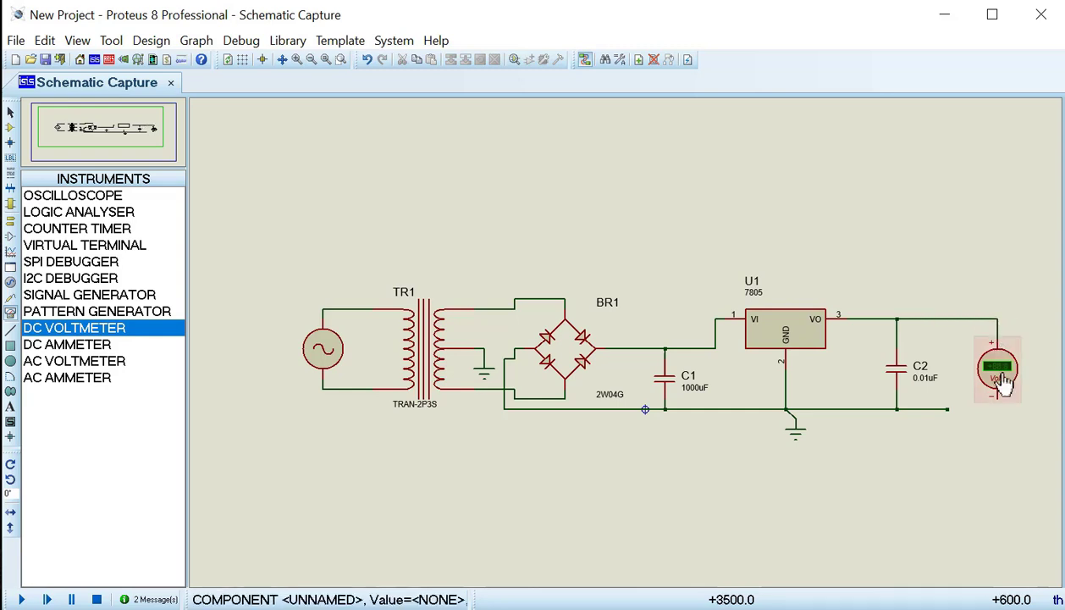
pyautogui.click(946, 408)
pyautogui.click(999, 393)
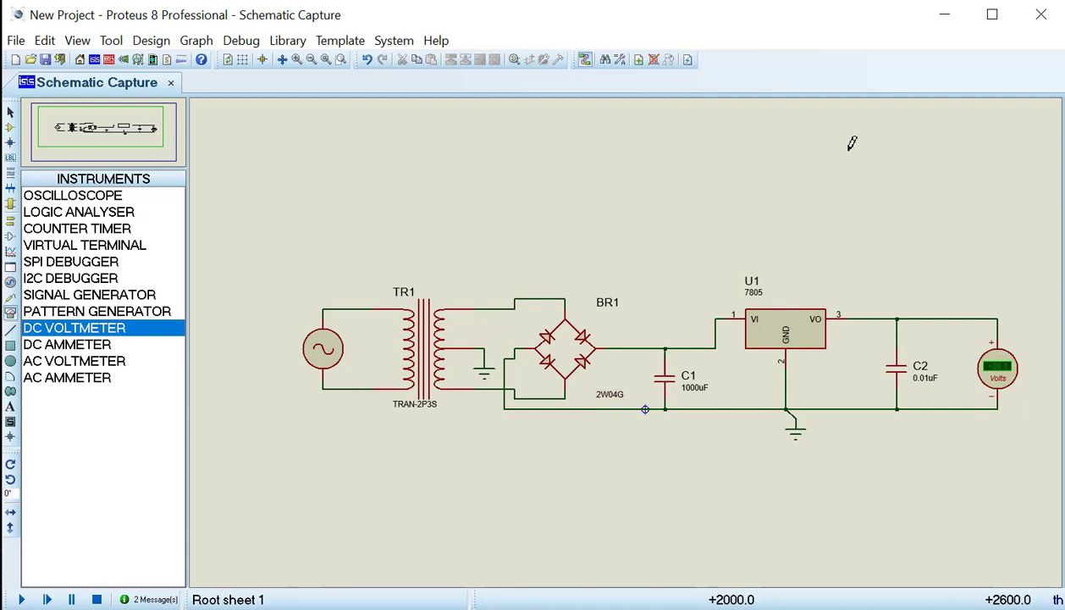
# - Run the simulation and read the regulated output voltage on the DC voltmeter
pyautogui.scroll(2, 851, 143)
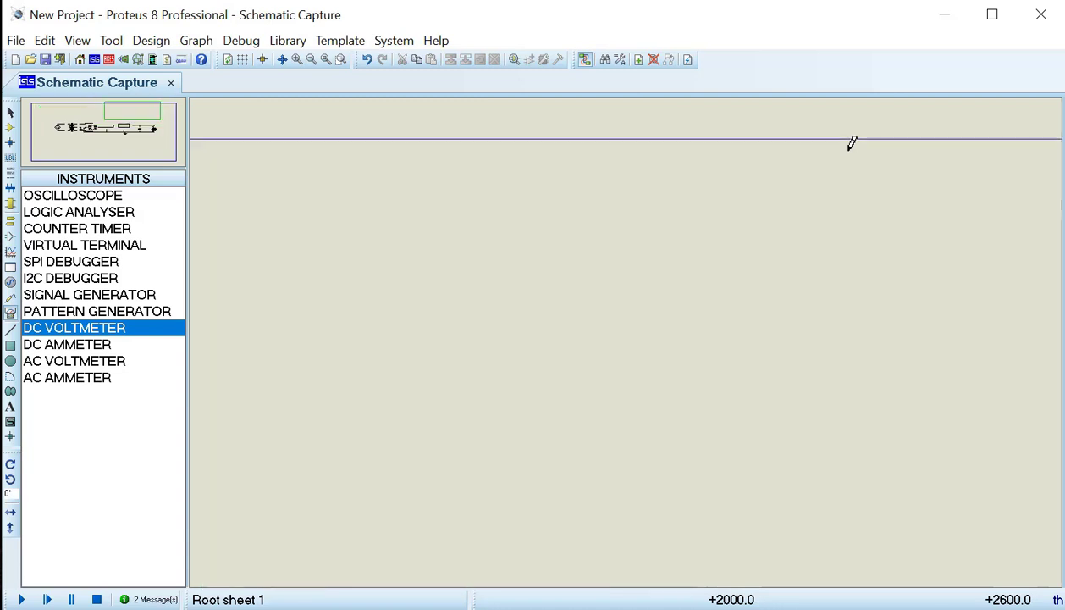
pyautogui.click(154, 136)
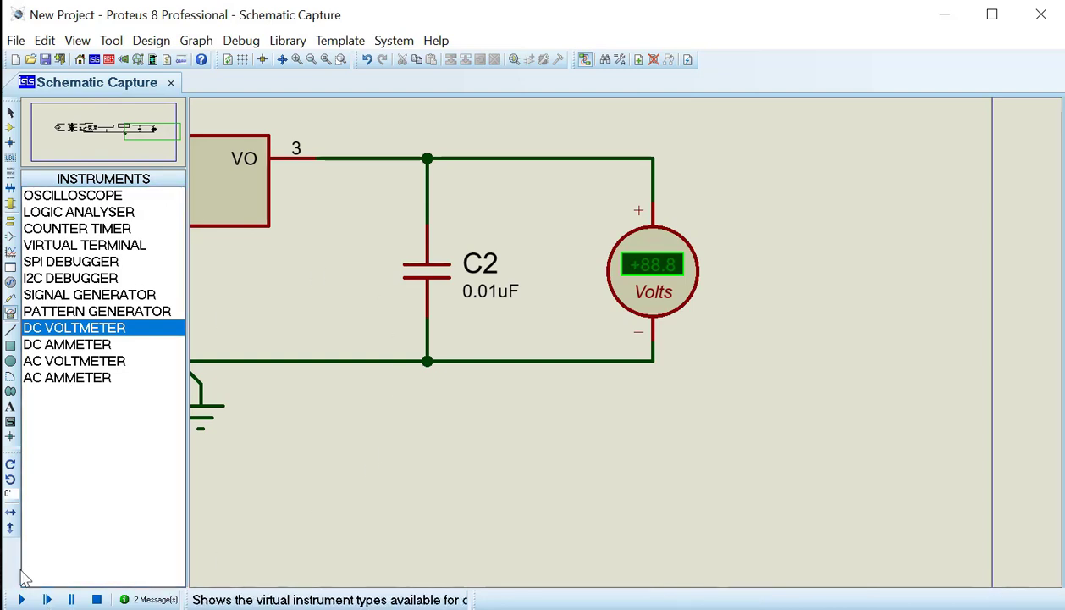
pyautogui.click(10, 128)
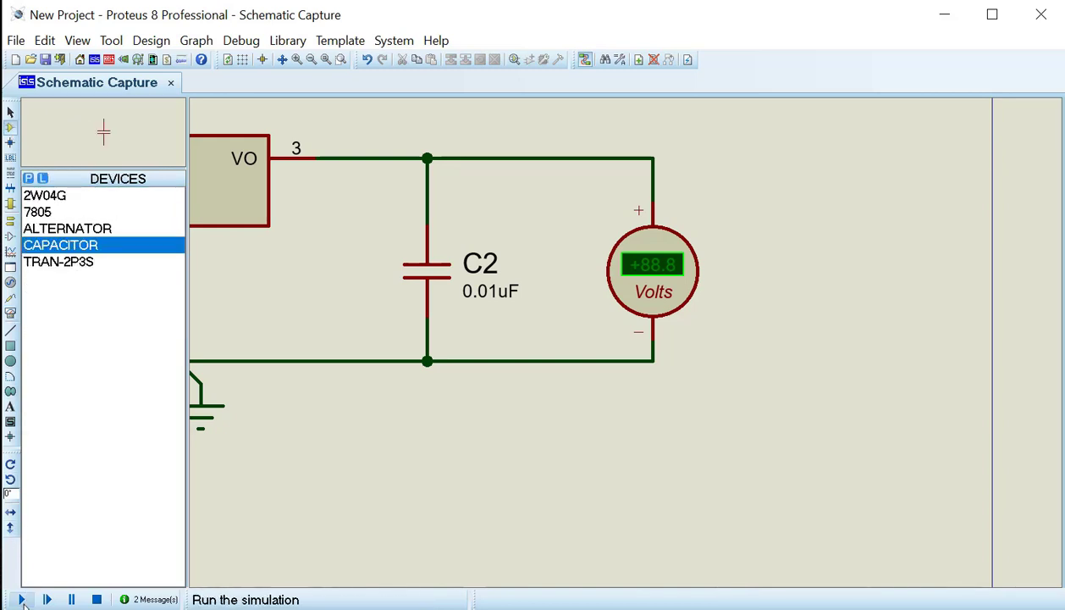
pyautogui.click(22, 599)
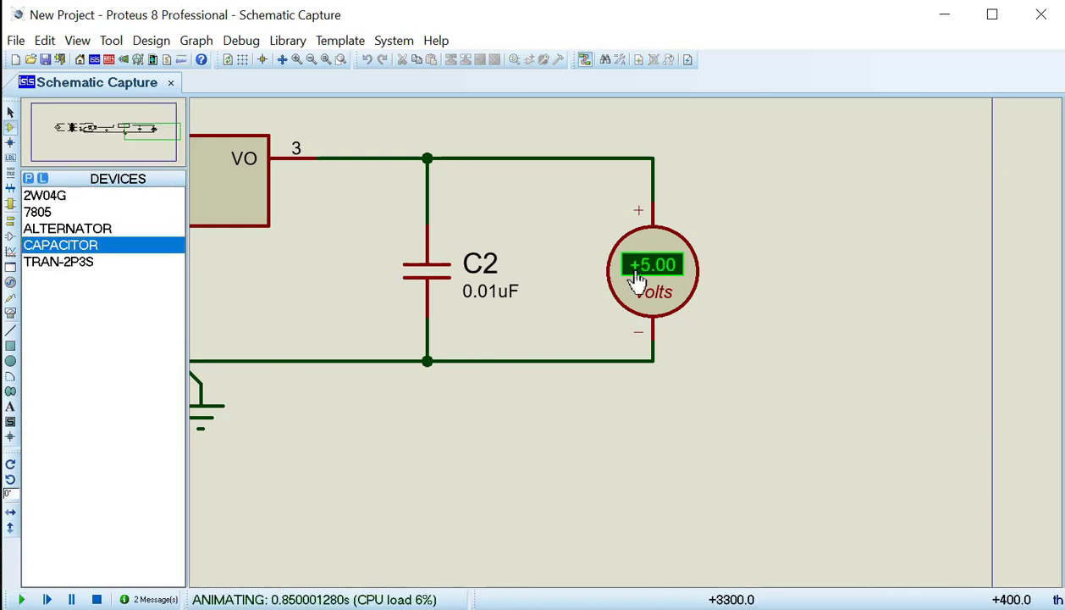